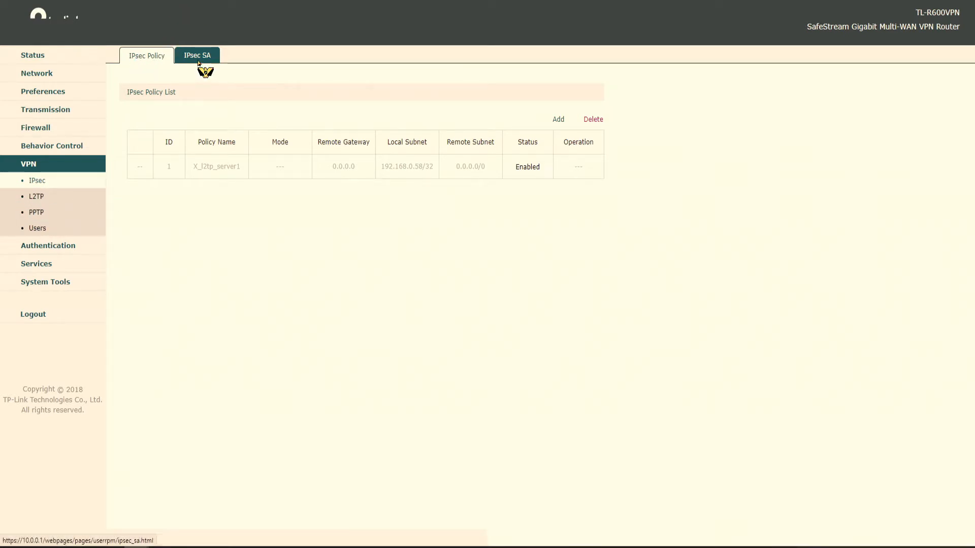
Check the existing L2TP server policy in the IPsec policy list and the IPsec SA list, and return to the policies.
{"action": "left_click_drag", "start_coordinate": [193, 167], "coordinate": [243, 166]}
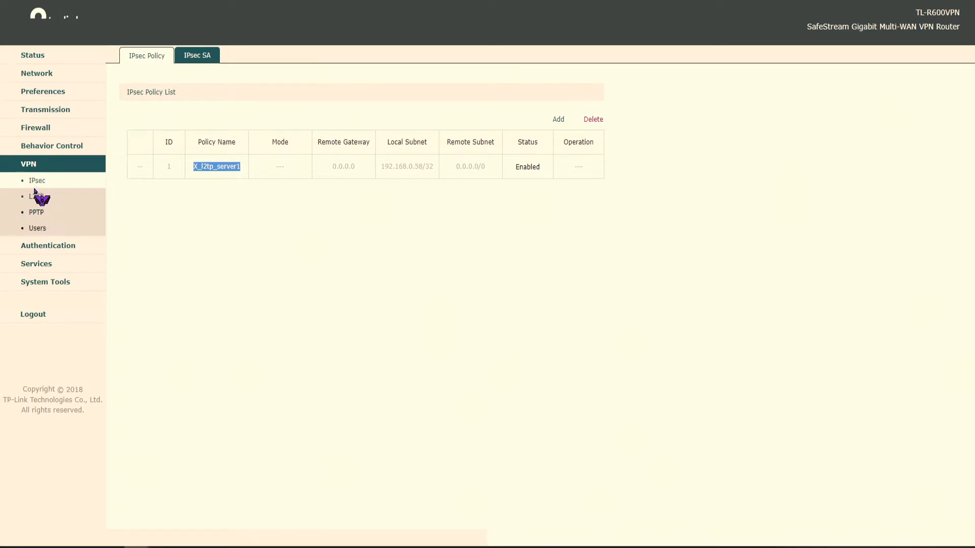
{"action": "left_click", "coordinate": [201, 59]}
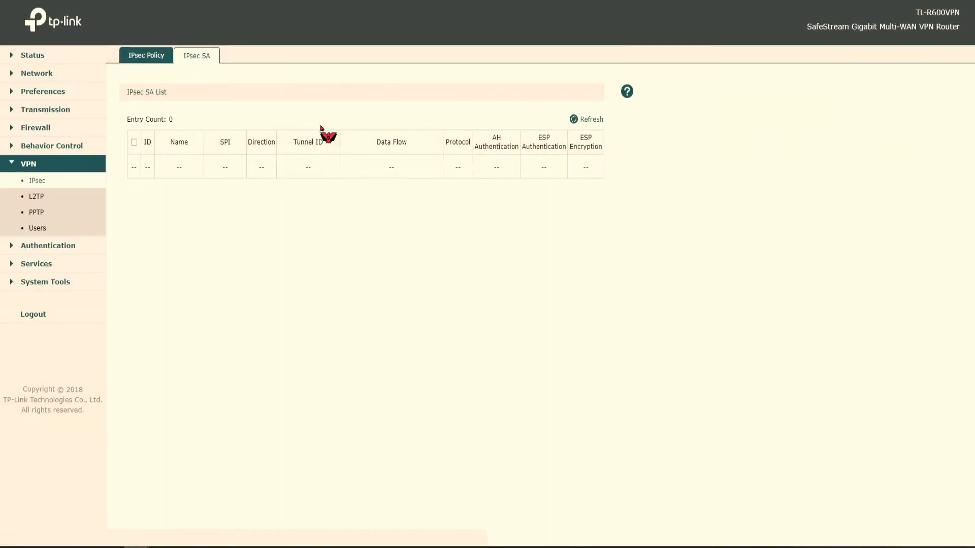
{"action": "left_click", "coordinate": [150, 55]}
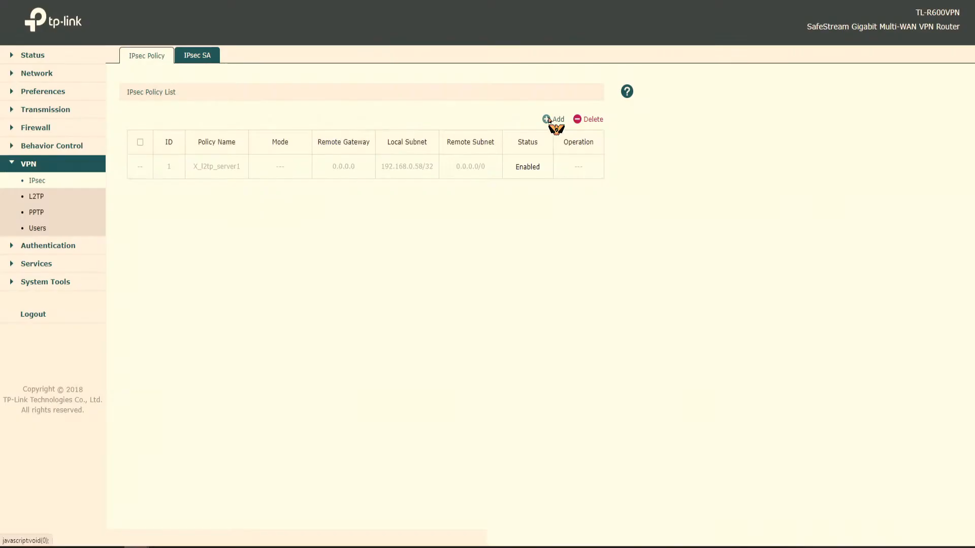
Open a blank IPsec policy form and examine the available mode and WAN options without changing them.
{"action": "left_click", "coordinate": [552, 119]}
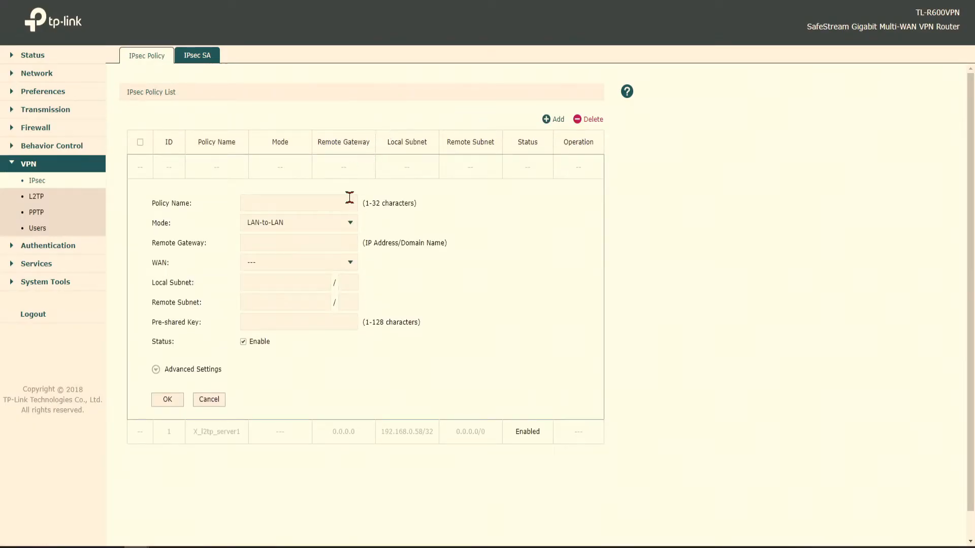
{"action": "left_click", "coordinate": [344, 219]}
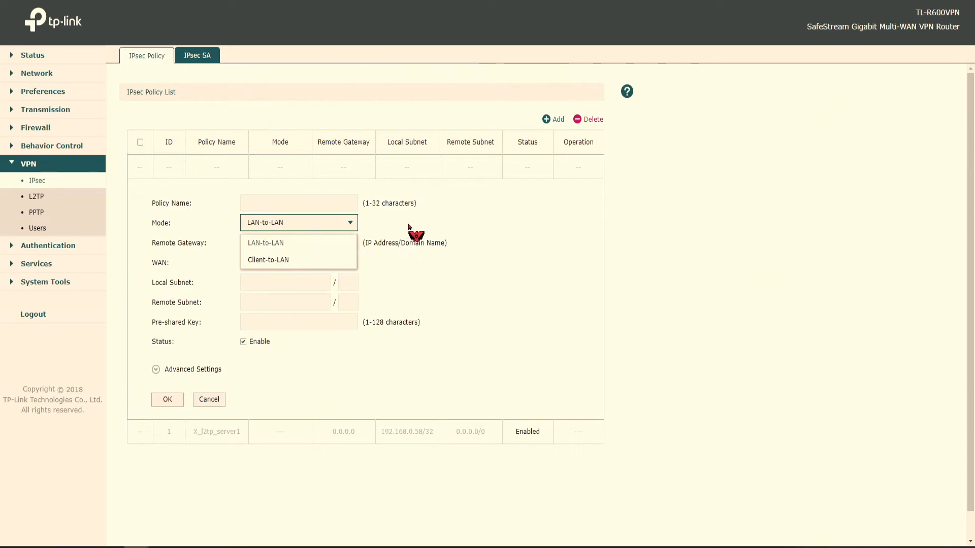
{"action": "left_click", "coordinate": [326, 222]}
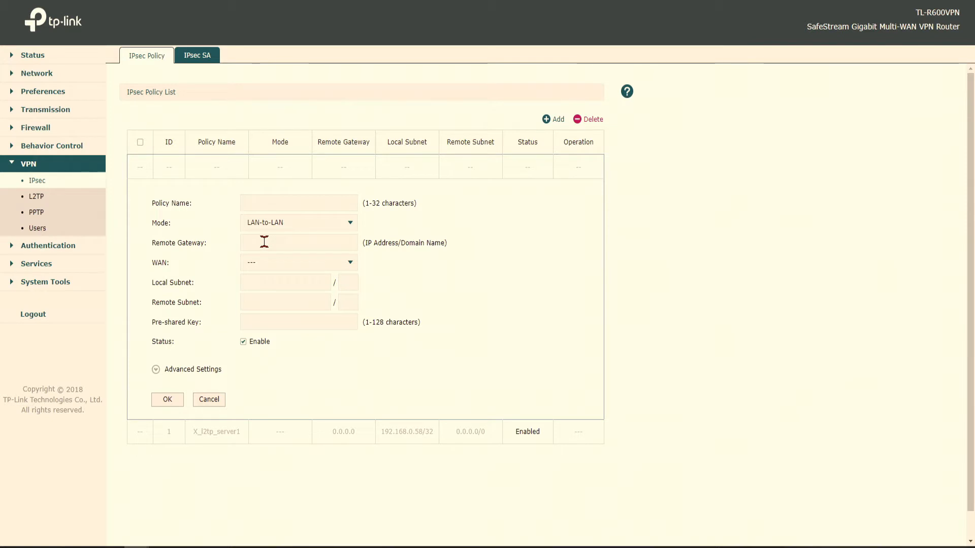
{"action": "left_click", "coordinate": [298, 264]}
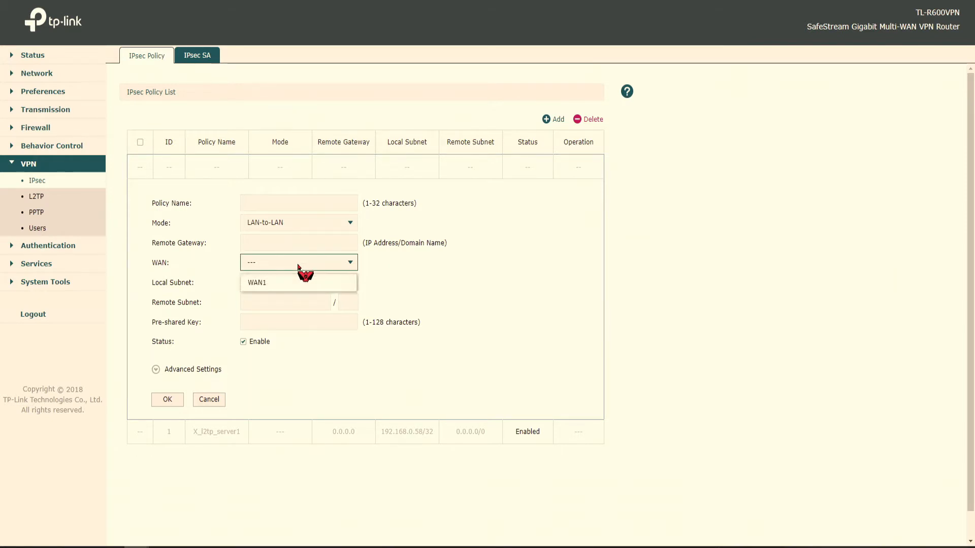
{"action": "left_click", "coordinate": [294, 262]}
{"action": "left_click", "coordinate": [274, 260]}
{"action": "left_click", "coordinate": [275, 262]}
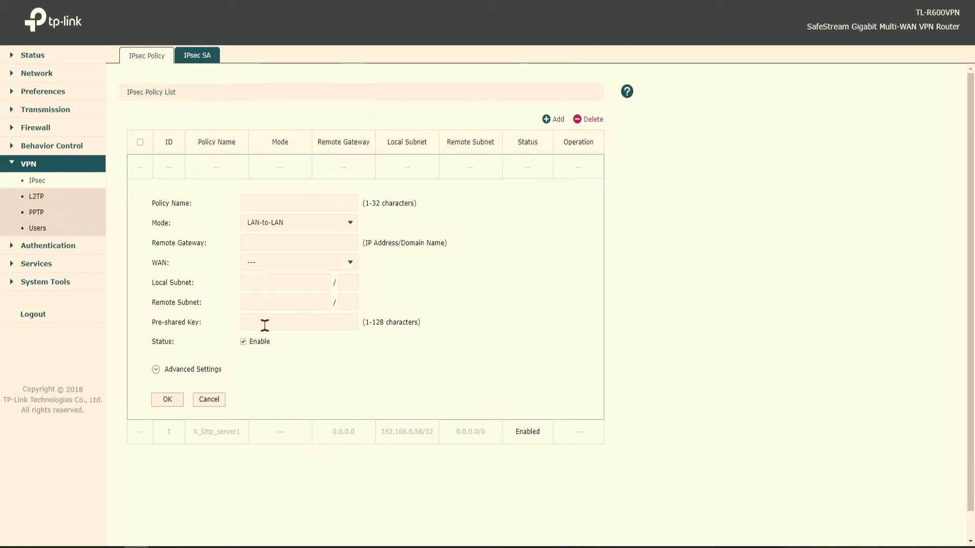
Expand the IPsec policy's advanced settings, look over the Phase-1 and Phase-2 options, and collapse them again.
{"action": "left_click", "coordinate": [197, 371]}
{"action": "scroll", "coordinate": [408, 329], "scroll_direction": "down", "scroll_amount": 10}
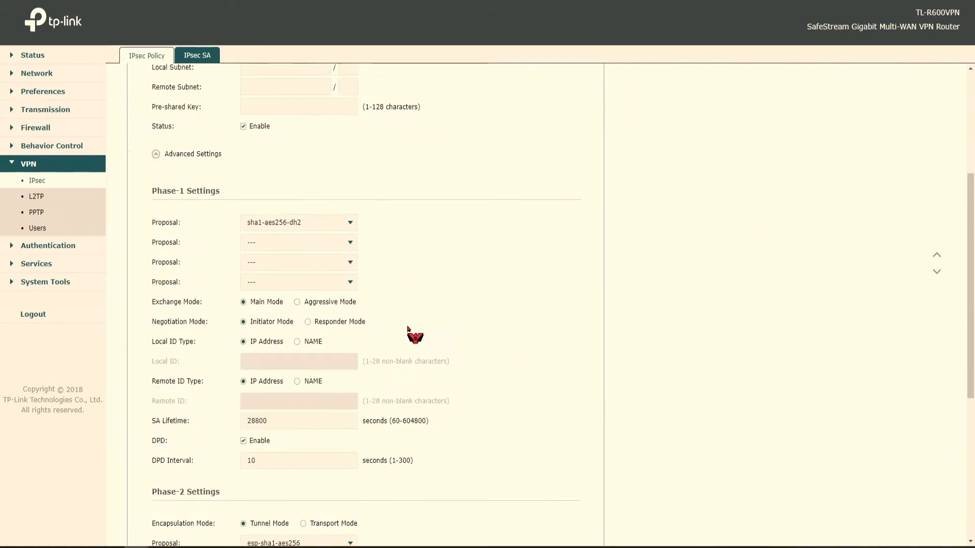
{"action": "scroll", "coordinate": [406, 333], "scroll_direction": "up", "scroll_amount": 10}
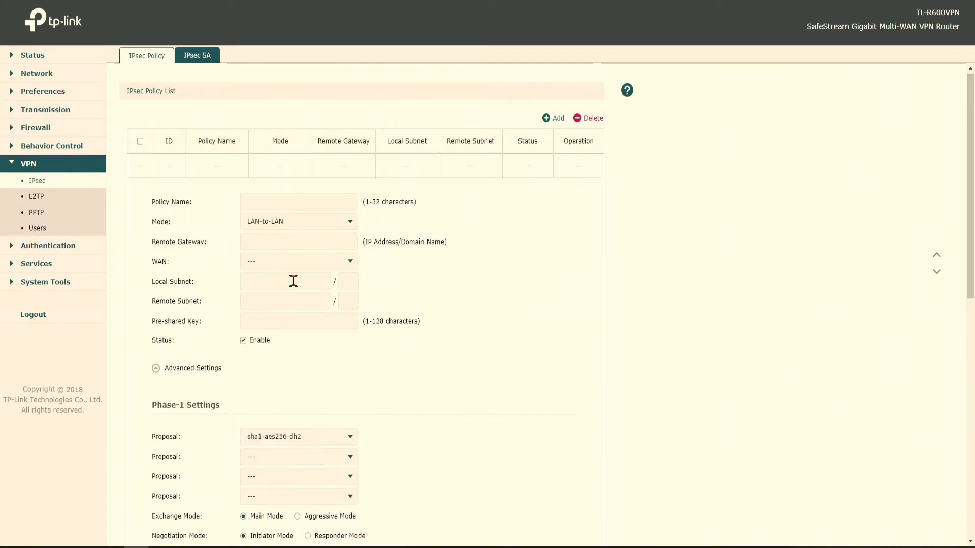
{"action": "left_click", "coordinate": [187, 374]}
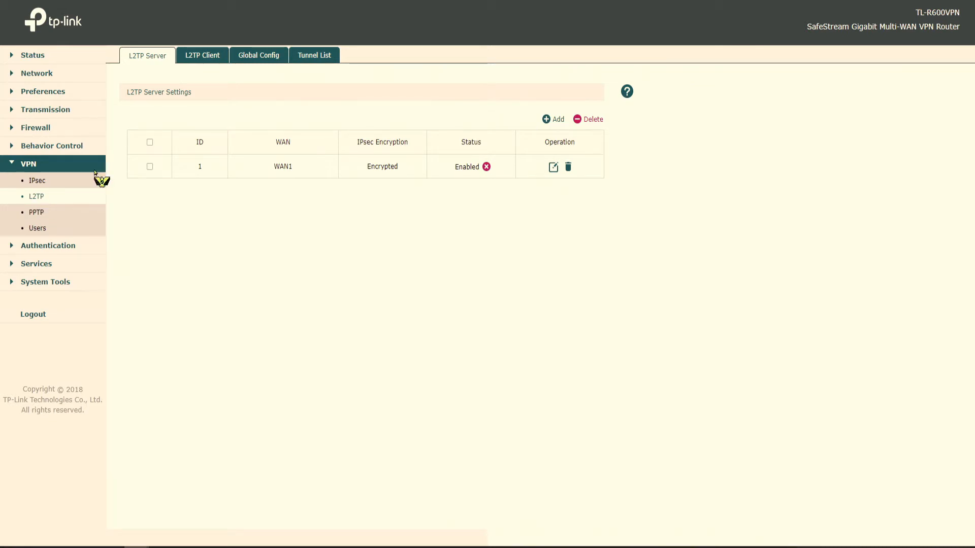
Open a blank L2TP server entry, check its IPsec encryption options and pre-shared key length limit, and cancel it.
{"action": "left_click", "coordinate": [547, 119]}
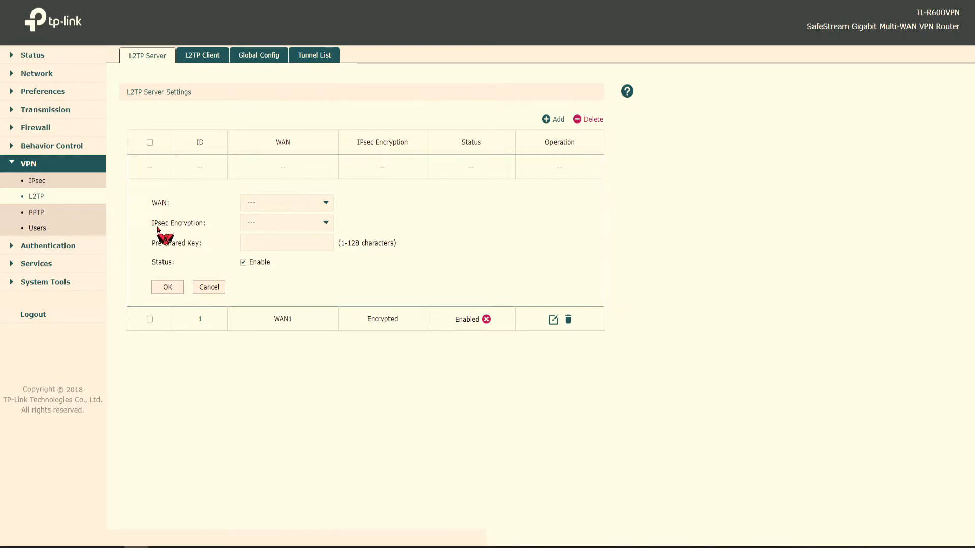
{"action": "left_click", "coordinate": [264, 224]}
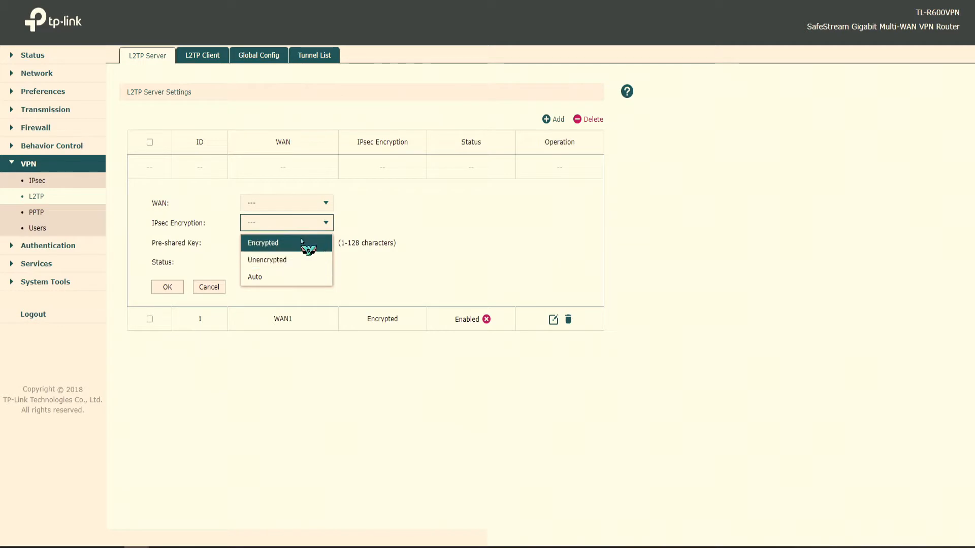
{"action": "left_click", "coordinate": [310, 224]}
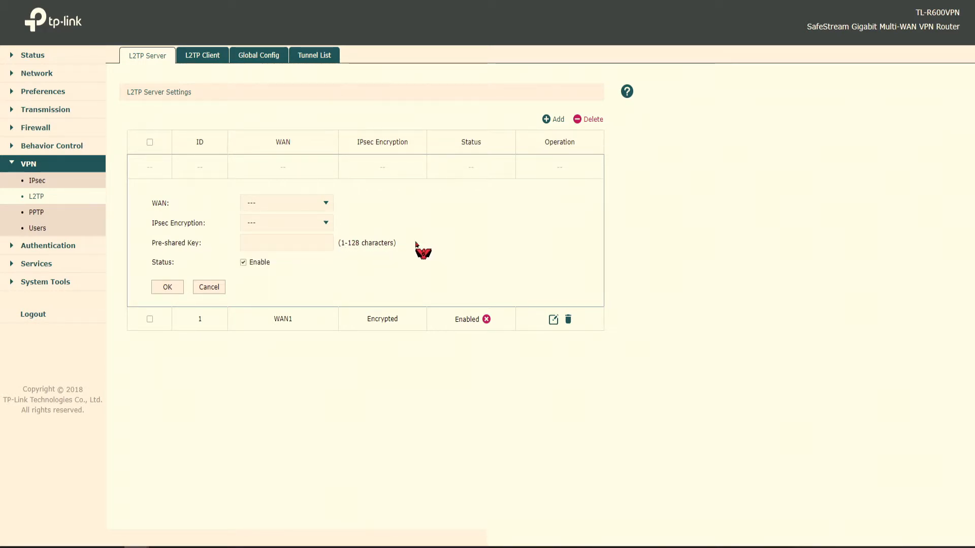
{"action": "mouse_move", "coordinate": [392, 246]}
{"action": "left_mouse_down"}
{"action": "mouse_move", "coordinate": [355, 246]}
{"action": "mouse_move", "coordinate": [394, 246]}
{"action": "left_mouse_up"}
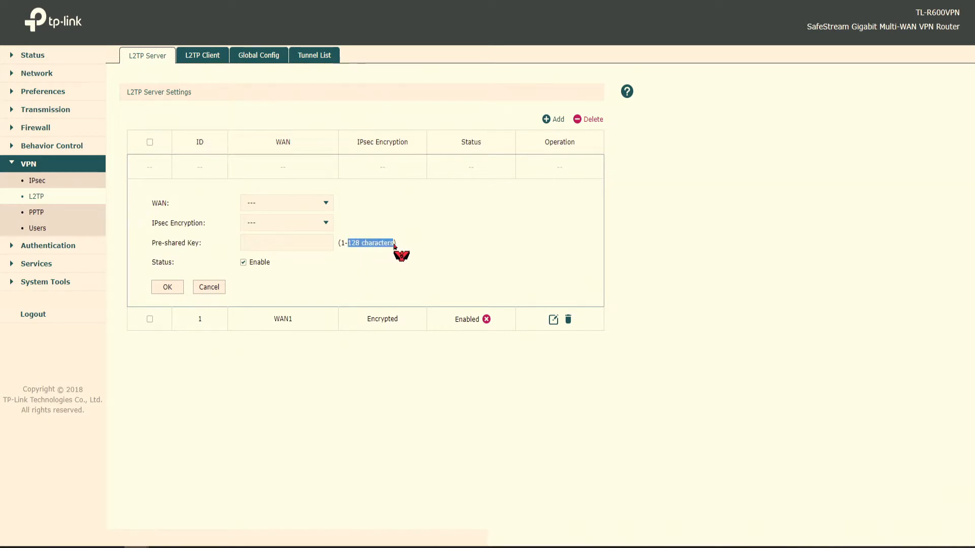
{"action": "left_click", "coordinate": [215, 288]}
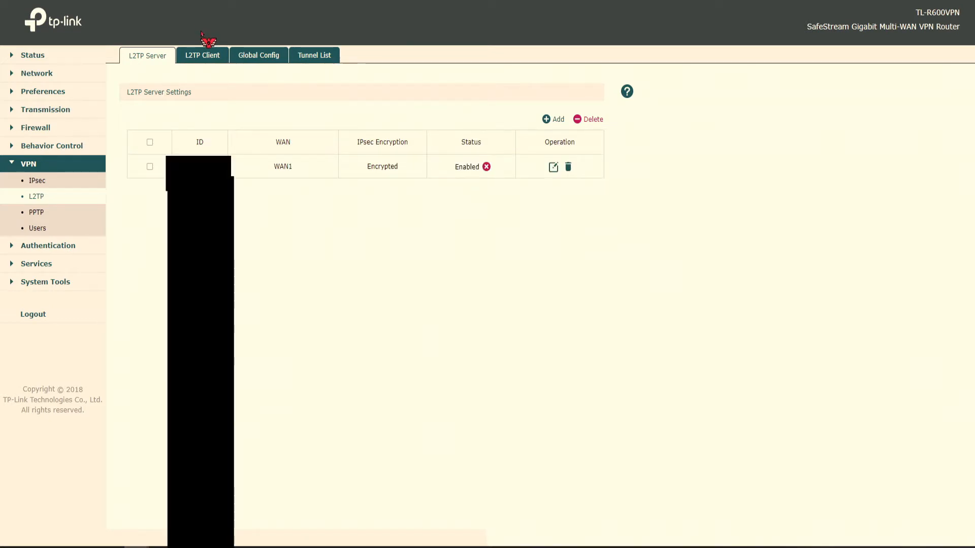
Open a blank account form in the VPN users list and check which protocols it offers.
{"action": "left_click", "coordinate": [37, 229]}
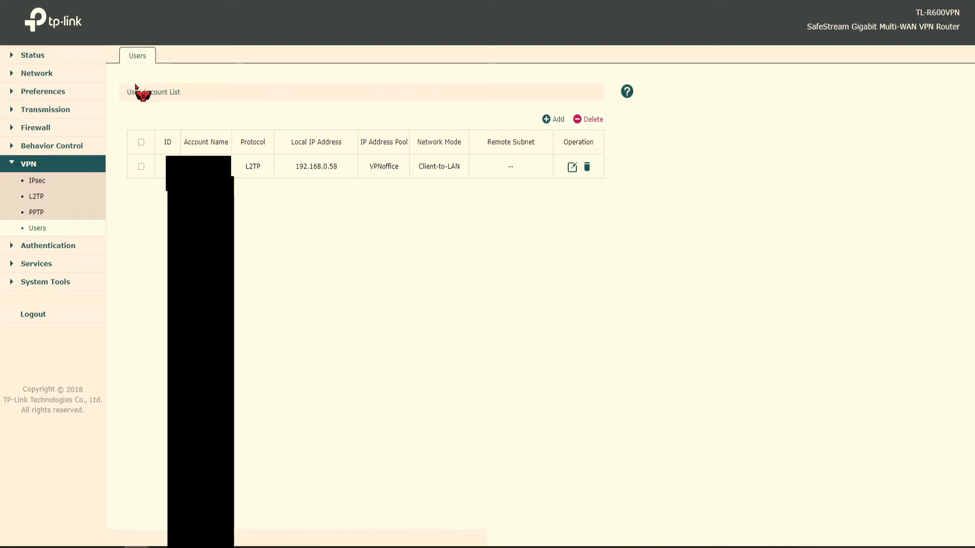
{"action": "left_click", "coordinate": [547, 120]}
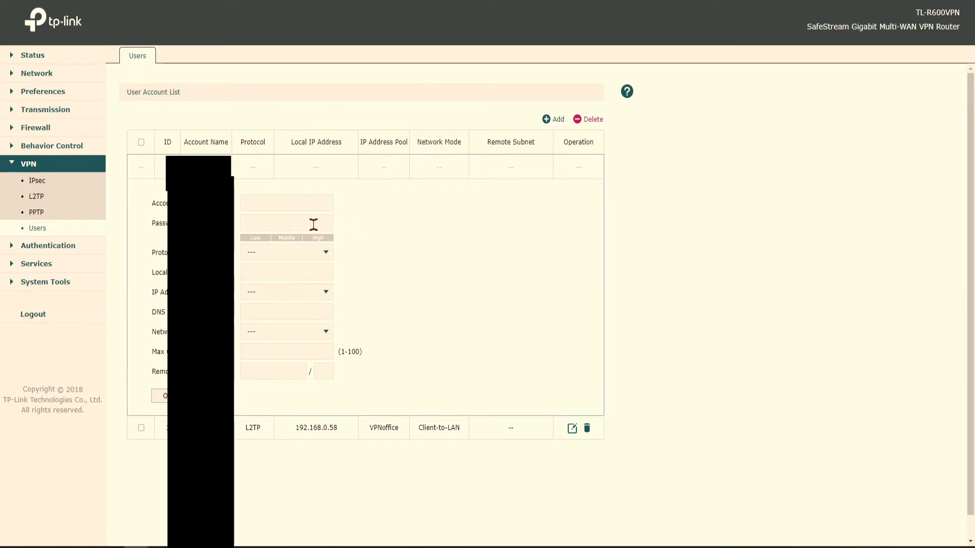
{"action": "left_click", "coordinate": [301, 254]}
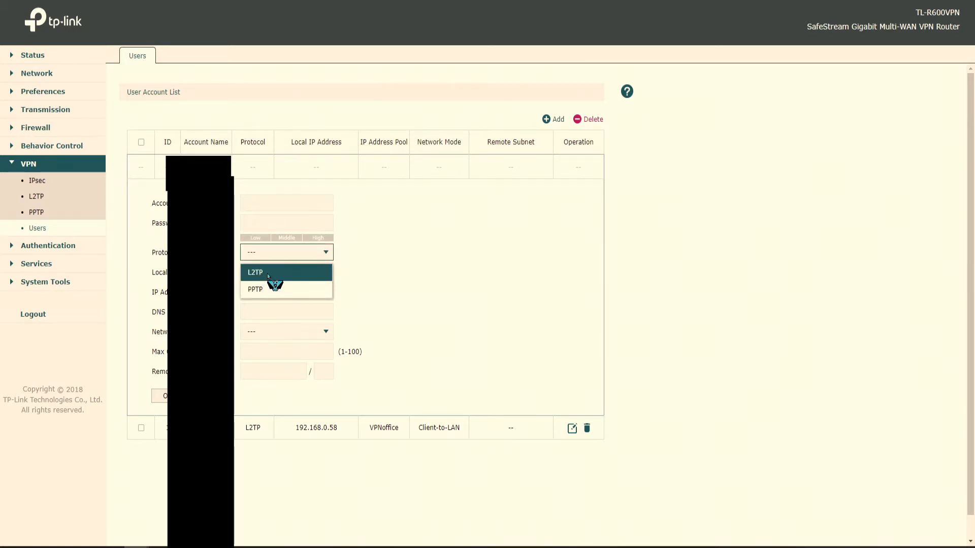
{"action": "left_click", "coordinate": [307, 254]}
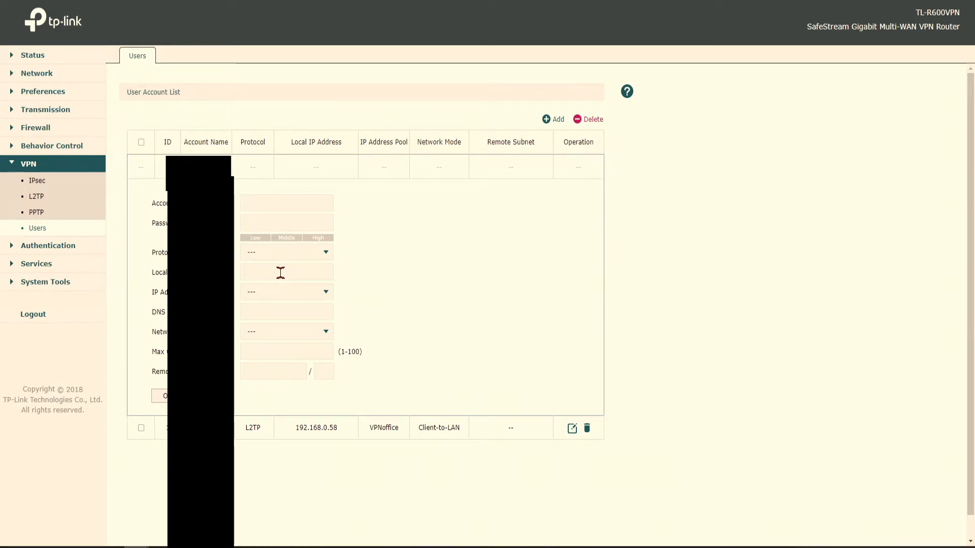
Check the existing account's local IP address and the IP address pools available for the new account.
{"action": "left_click_drag", "start_coordinate": [296, 430], "coordinate": [329, 429]}
{"action": "left_click", "coordinate": [325, 429]}
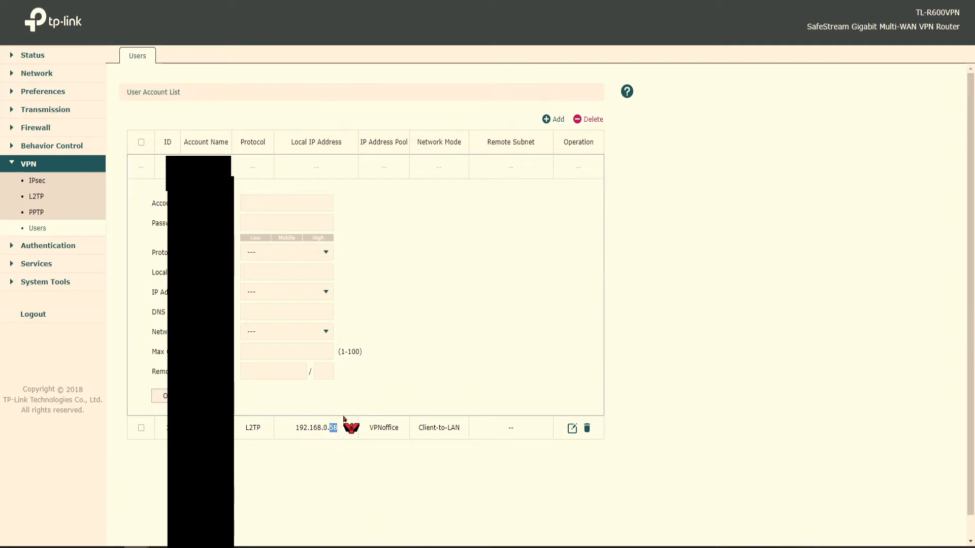
{"action": "left_click", "coordinate": [285, 293]}
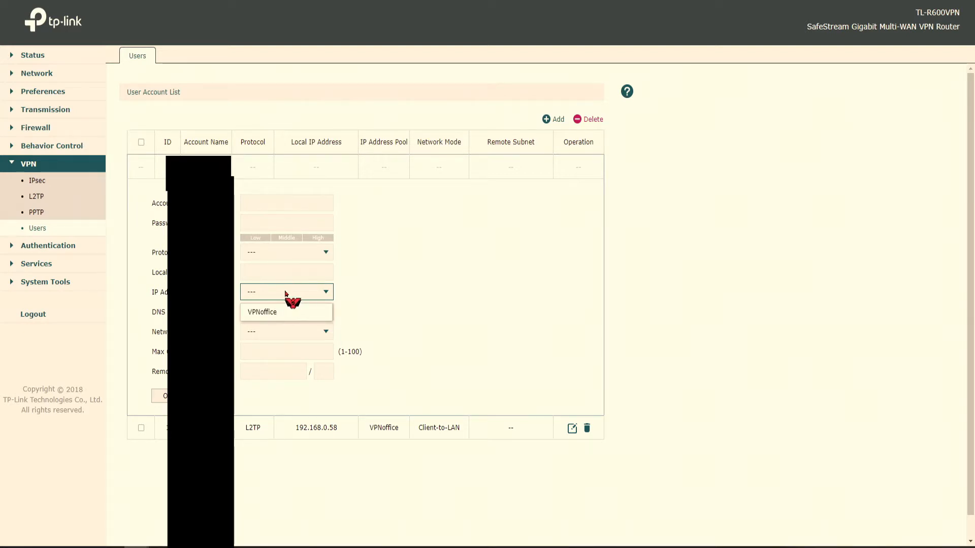
{"action": "left_click", "coordinate": [296, 297]}
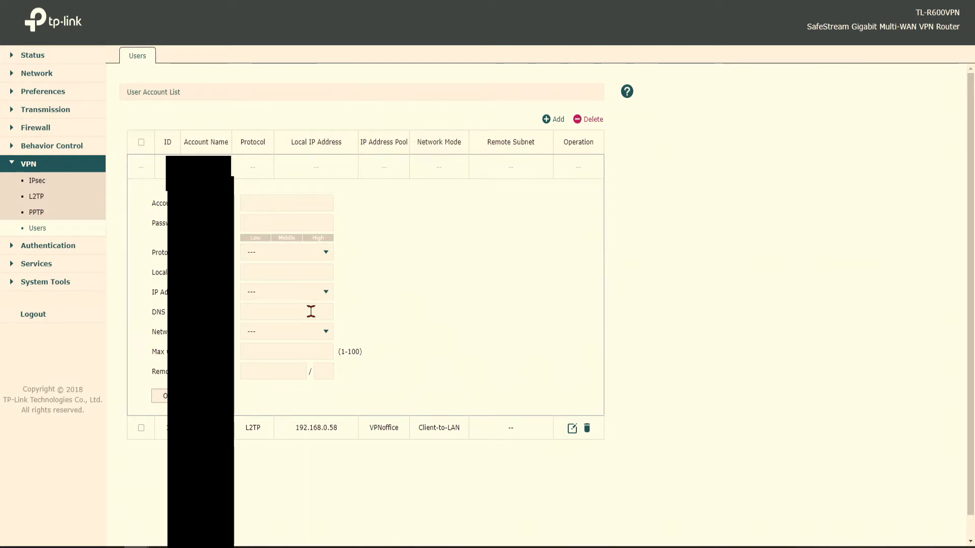
Examine the new account's network mode options, maximum connections field with its allowed range, and remote subnet field.
{"action": "left_click", "coordinate": [316, 331]}
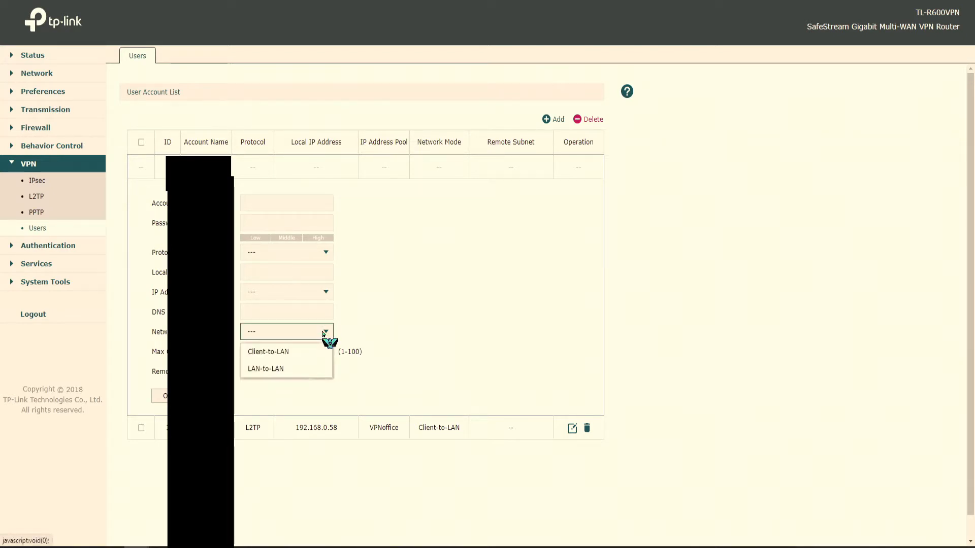
{"action": "double_click", "coordinate": [316, 333]}
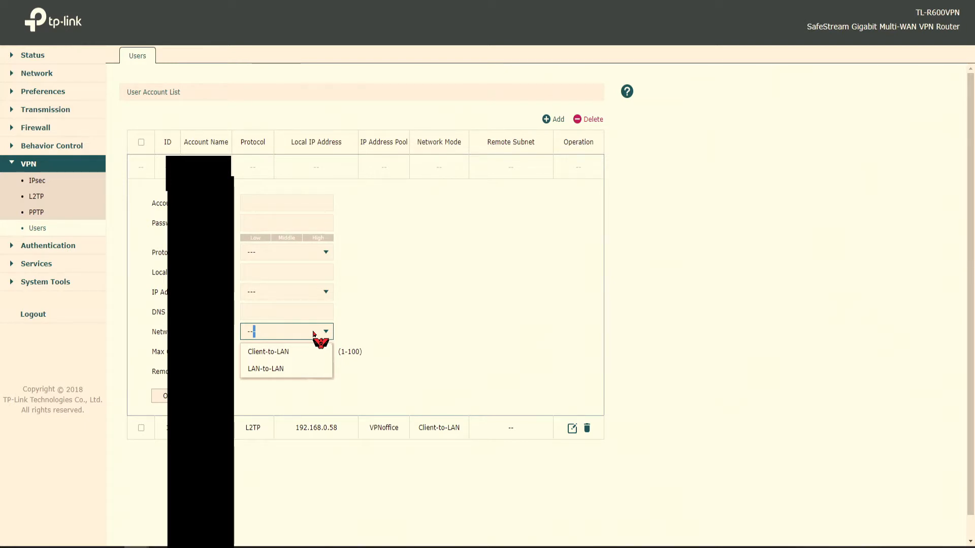
{"action": "left_click", "coordinate": [318, 351]}
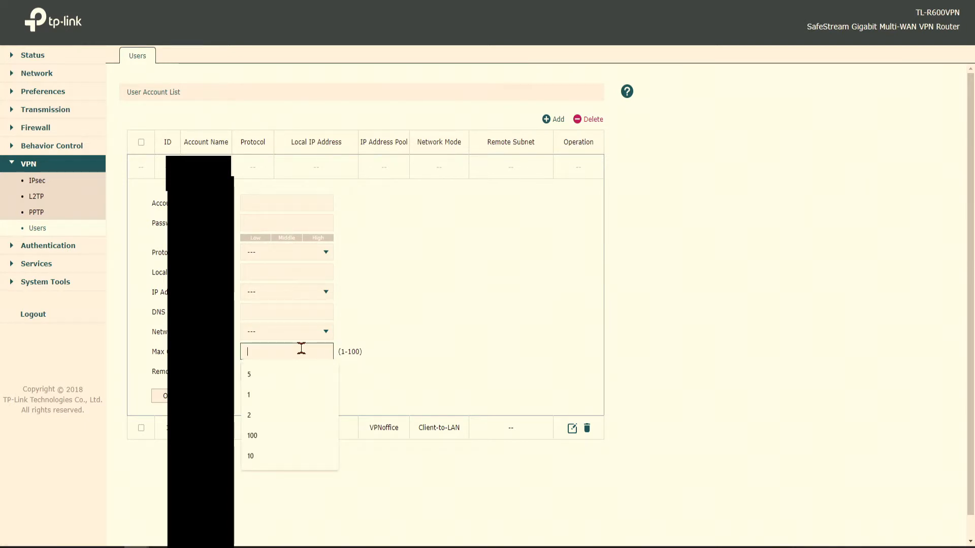
{"action": "left_click", "coordinate": [384, 324]}
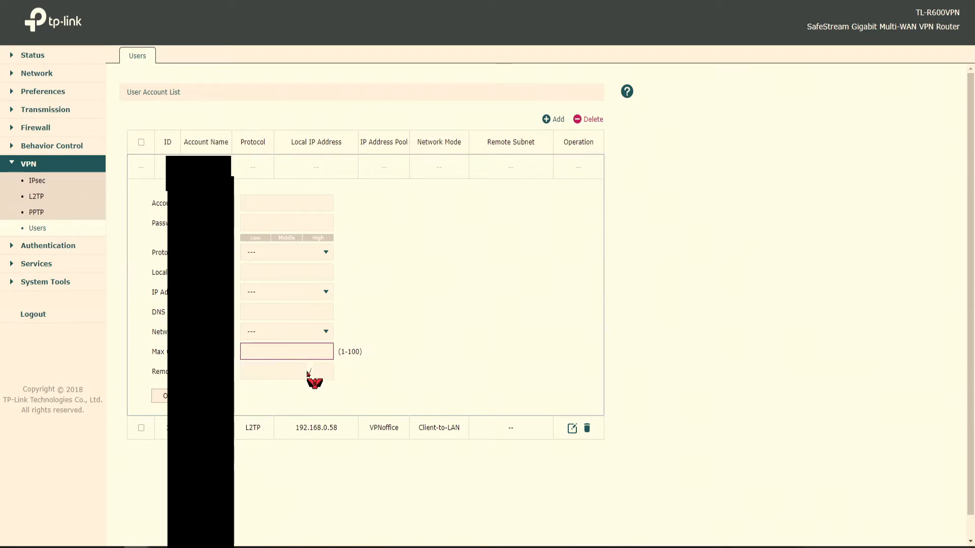
{"action": "left_click", "coordinate": [294, 350]}
{"action": "left_click", "coordinate": [353, 354]}
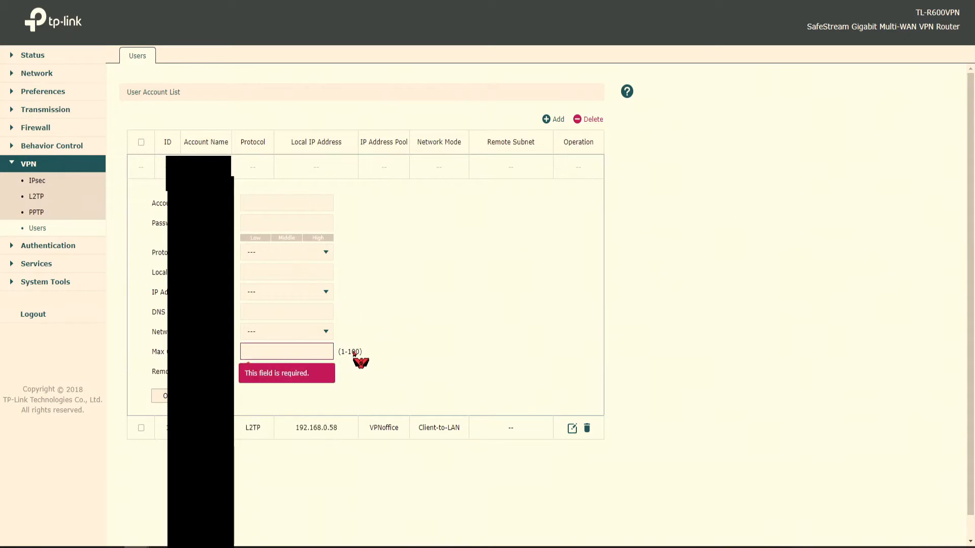
{"action": "left_click", "coordinate": [311, 352]}
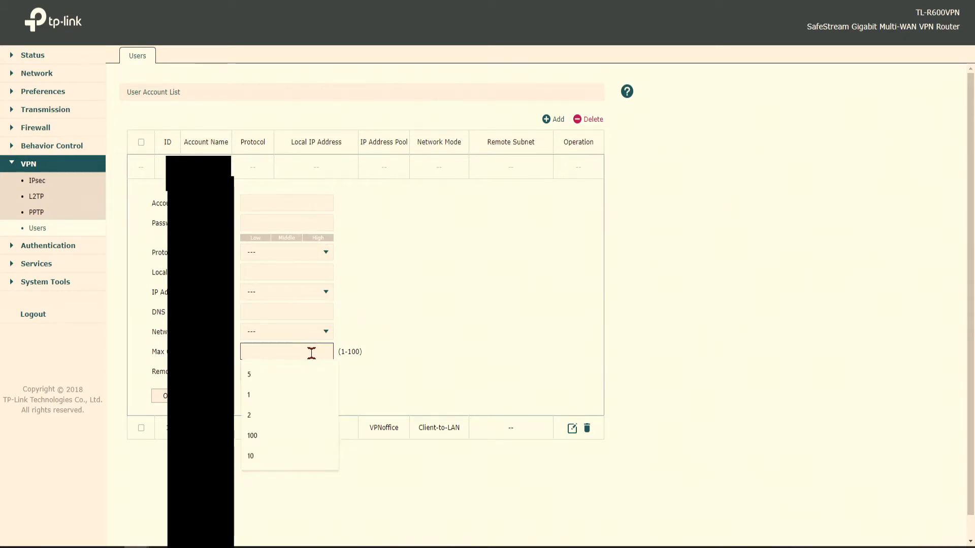
{"action": "left_click", "coordinate": [458, 330]}
{"action": "left_click", "coordinate": [255, 372]}
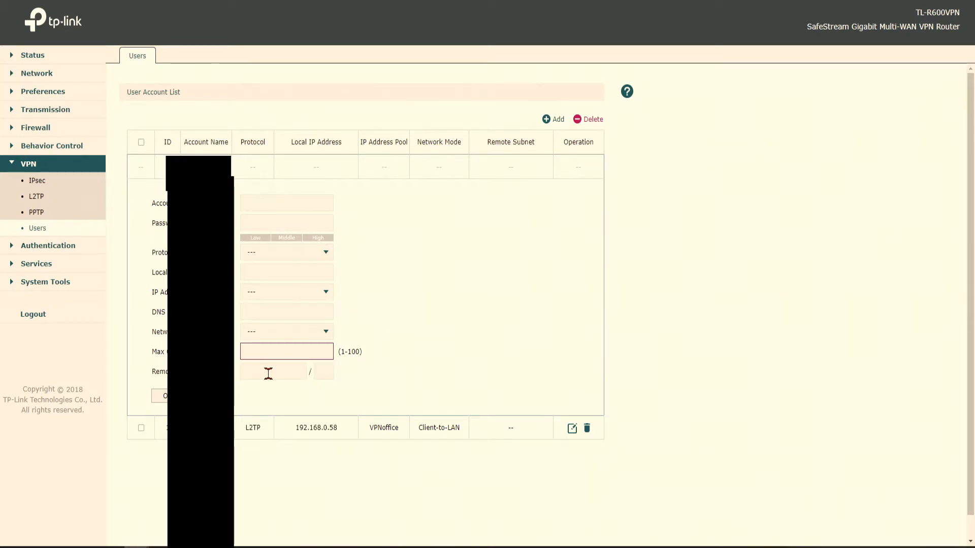
{"action": "left_click", "coordinate": [268, 373]}
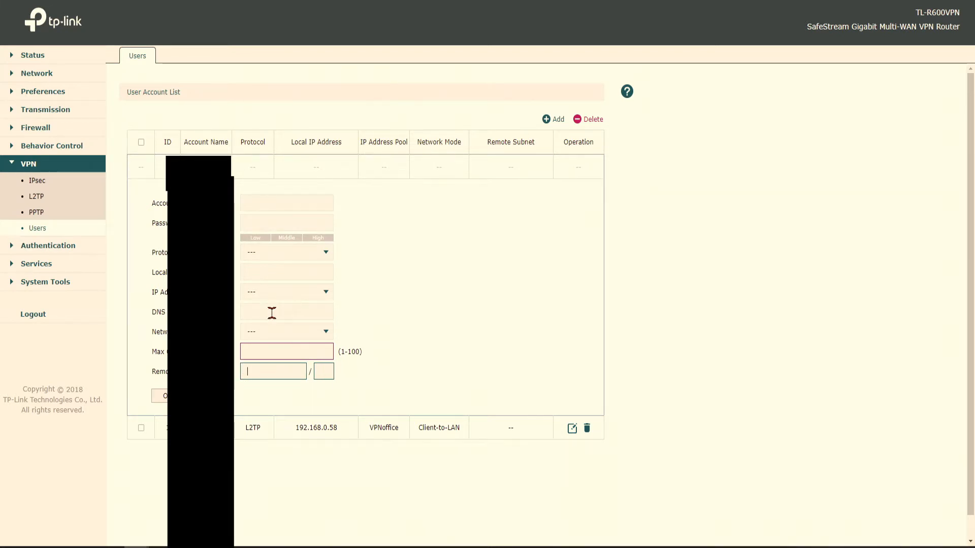
Select Client-to-LAN as the new account's network mode to preview its fields, and cancel the account form.
{"action": "left_click", "coordinate": [279, 335]}
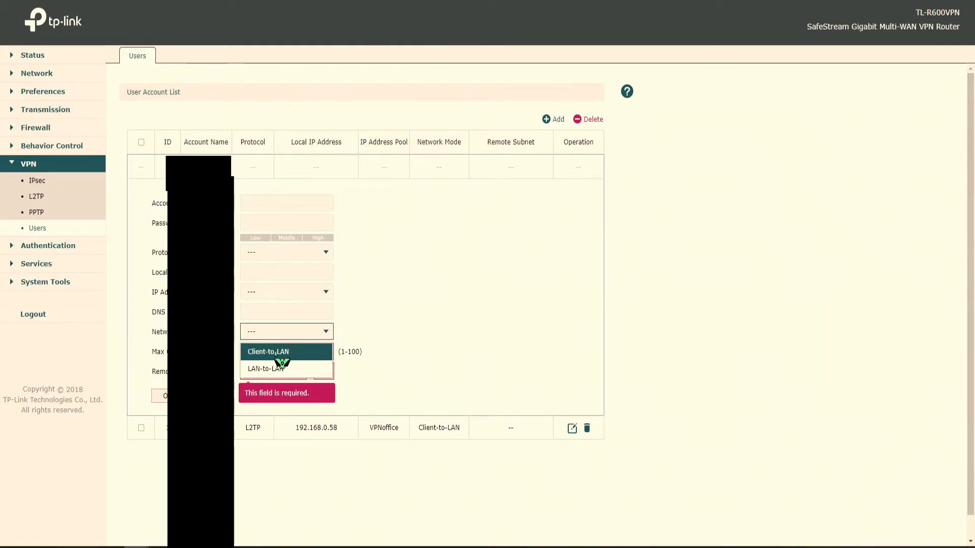
{"action": "left_click", "coordinate": [276, 353]}
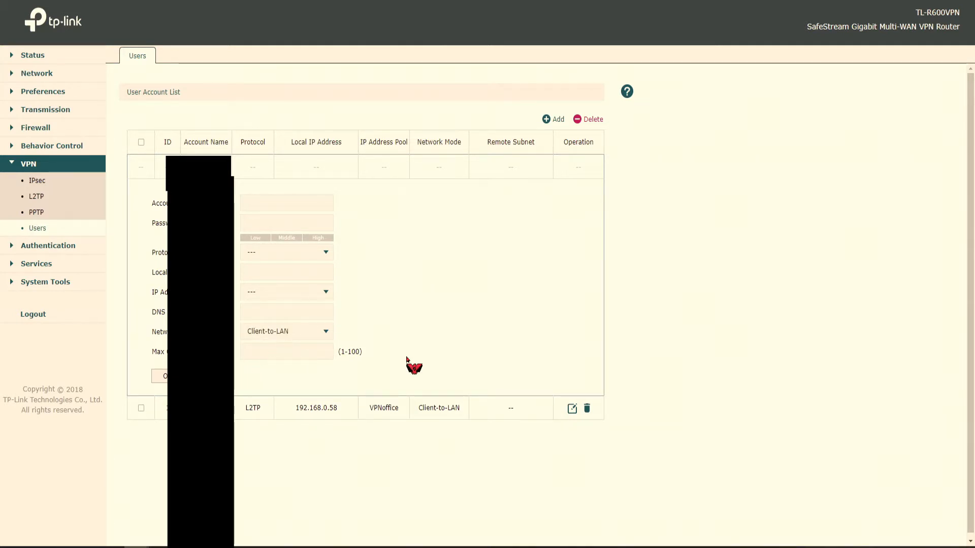
{"action": "left_click", "coordinate": [220, 376]}
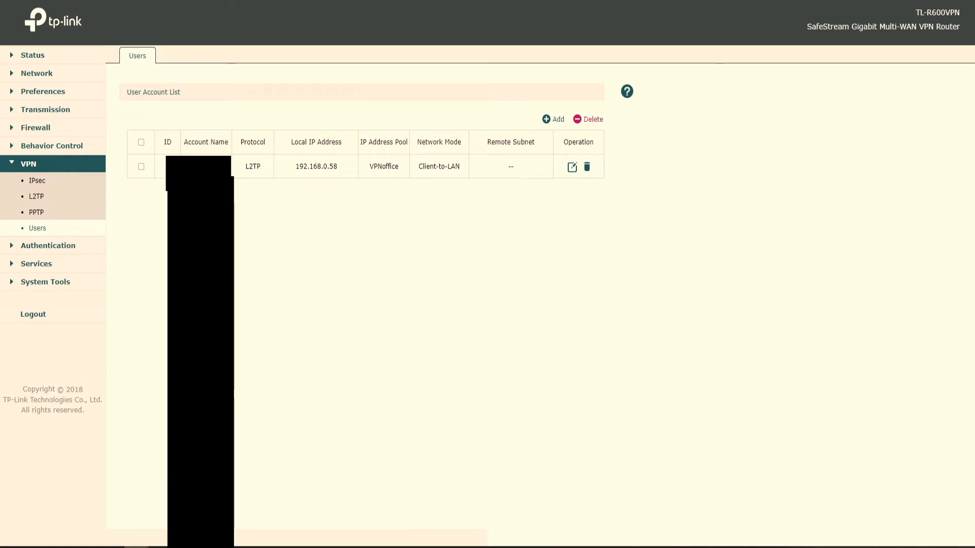
Review the local IP address and IP address pool of the existing L2TP account.
{"action": "left_click_drag", "start_coordinate": [328, 177], "coordinate": [295, 180]}
{"action": "left_click", "coordinate": [394, 168]}
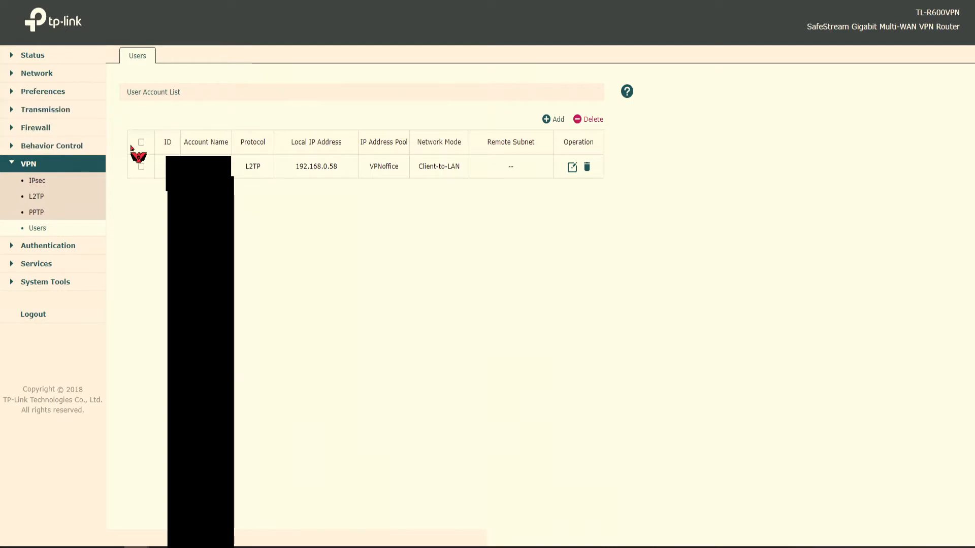
Open the VPN IP pool list and review the VPNoffice pool's name, starting IP address and ending IP address.
{"action": "left_click", "coordinate": [36, 74]}
{"action": "left_click", "coordinate": [42, 203]}
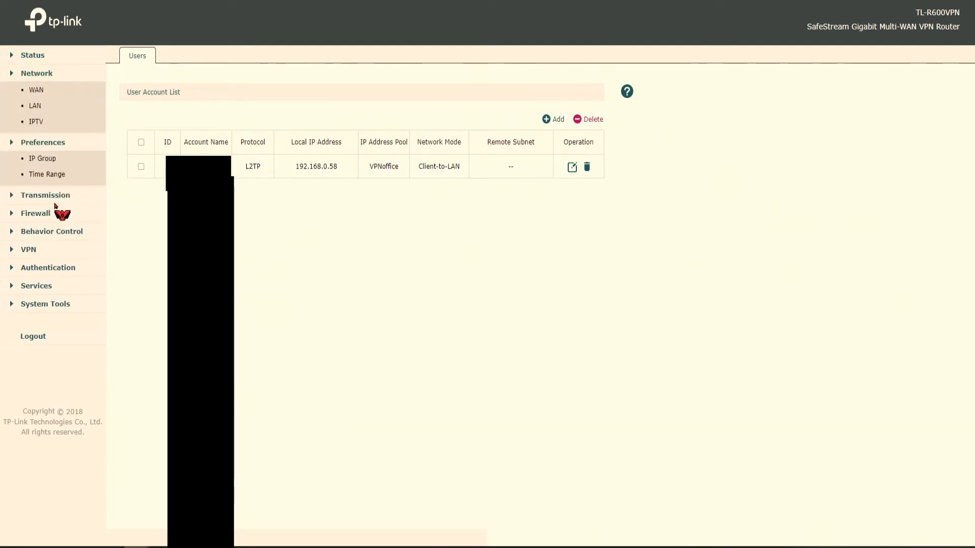
{"action": "left_click", "coordinate": [54, 140]}
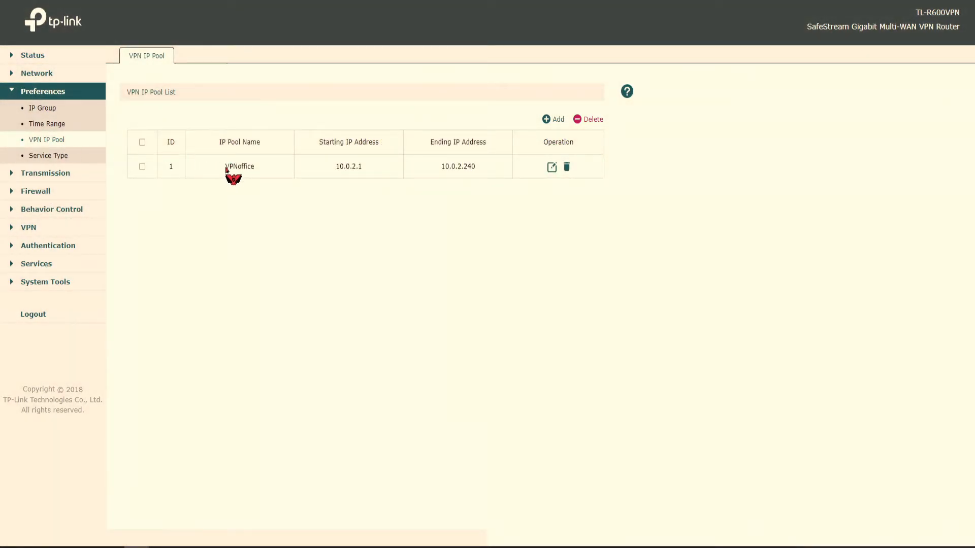
{"action": "double_click", "coordinate": [226, 169]}
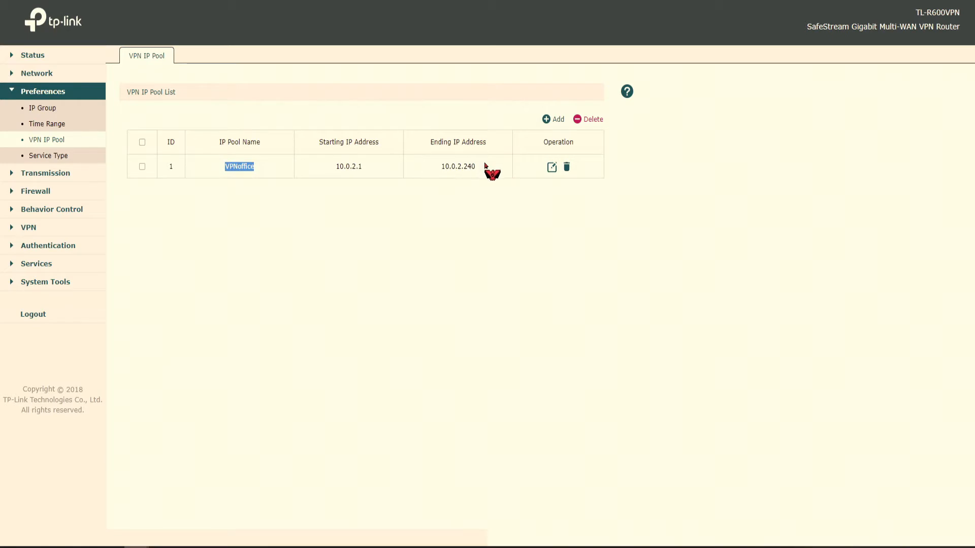
{"action": "left_click_drag", "start_coordinate": [476, 167], "coordinate": [457, 168]}
{"action": "left_click_drag", "start_coordinate": [233, 169], "coordinate": [241, 169]}
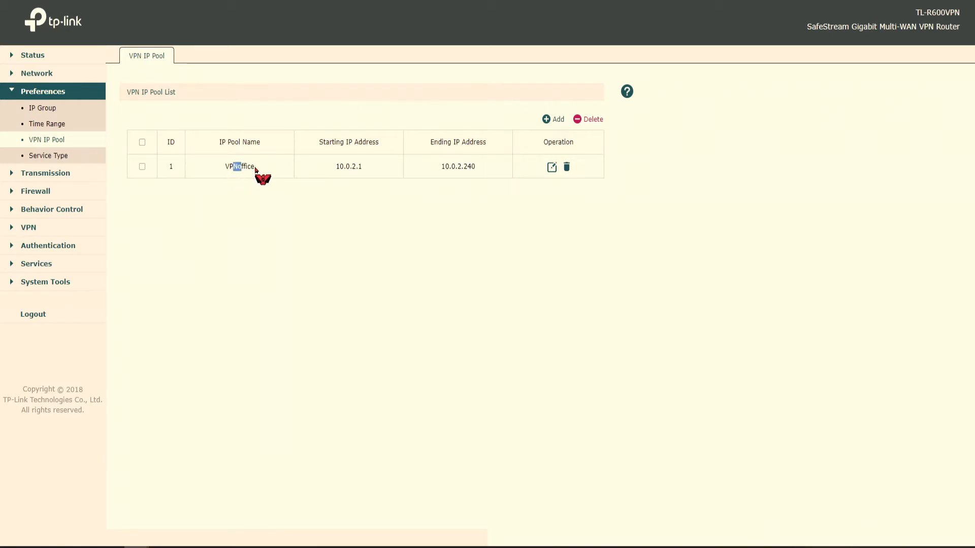
{"action": "left_click_drag", "start_coordinate": [337, 166], "coordinate": [332, 145]}
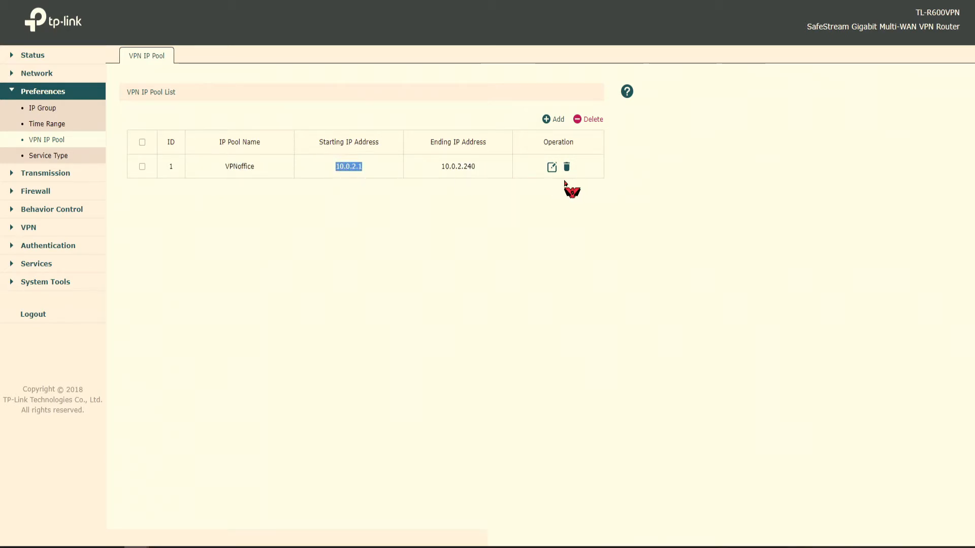
{"action": "left_click_drag", "start_coordinate": [479, 169], "coordinate": [448, 170]}
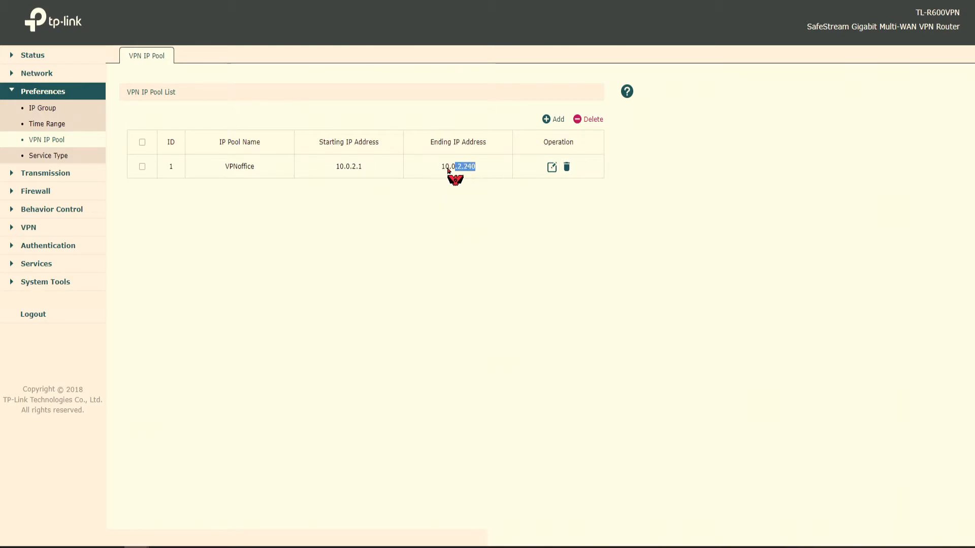
Open the service type list and look over its entries, including the VPNPort500 service.
{"action": "left_click", "coordinate": [49, 155]}
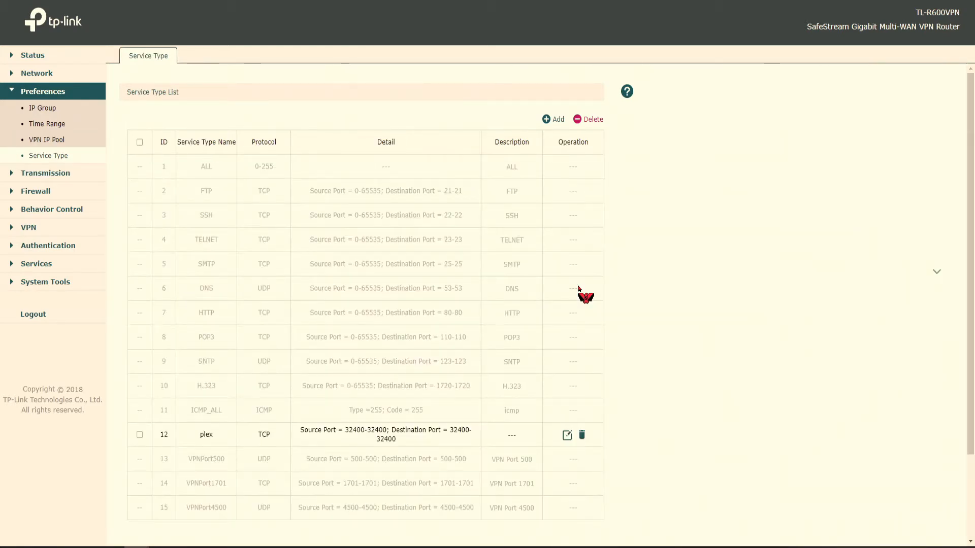
{"action": "scroll", "coordinate": [544, 250], "scroll_direction": "down", "scroll_amount": 2}
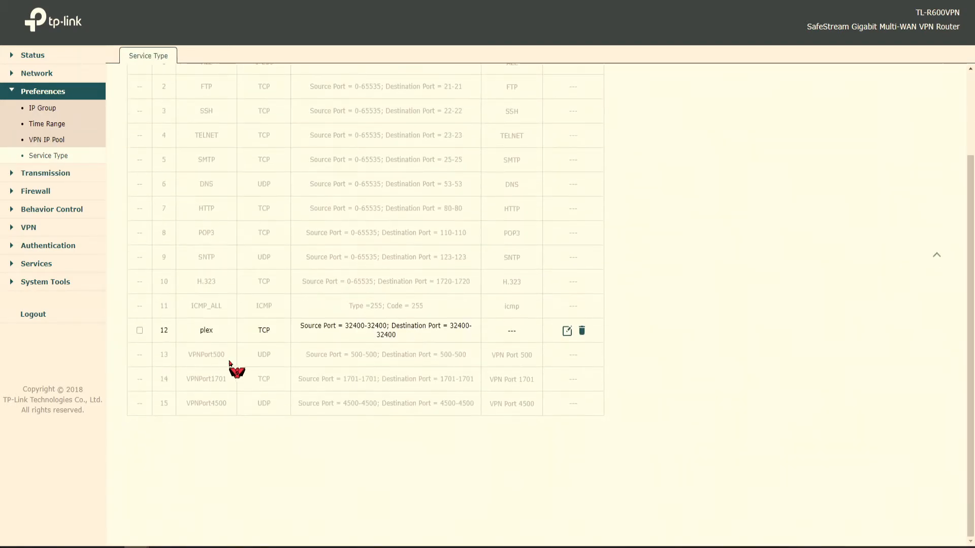
{"action": "left_click_drag", "start_coordinate": [189, 356], "coordinate": [222, 356]}
{"action": "scroll", "coordinate": [254, 332], "scroll_direction": "up", "scroll_amount": 2}
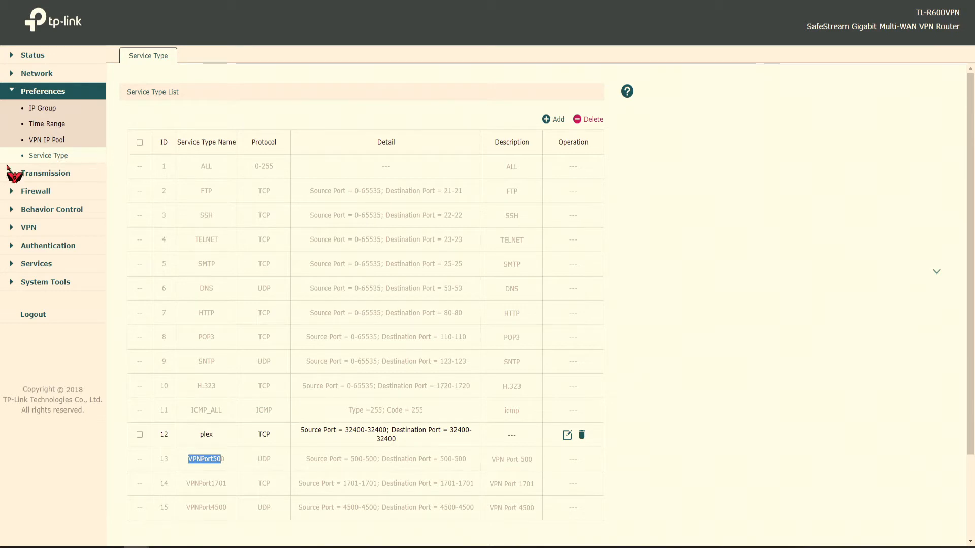
Start a new service type entry, select UDP as its protocol, and go to its source port range.
{"action": "left_click", "coordinate": [547, 120]}
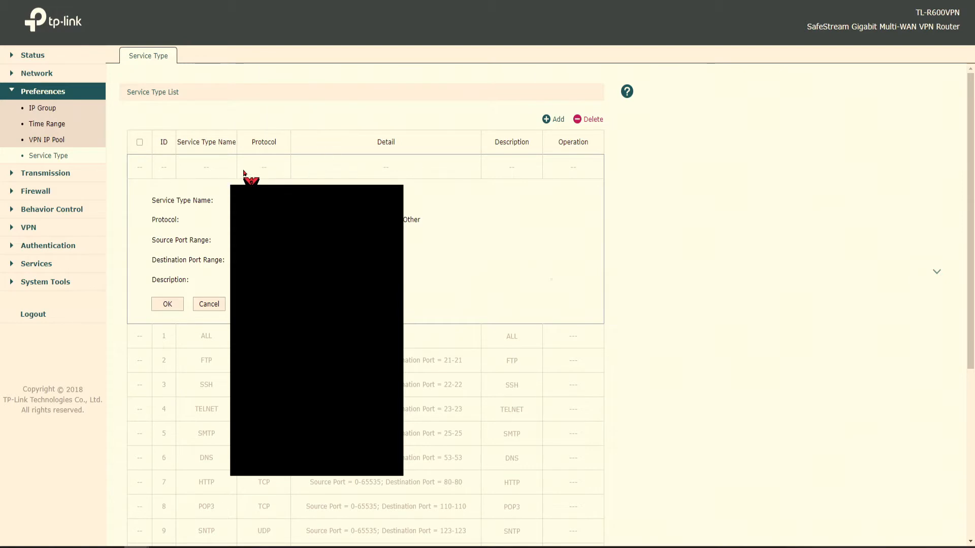
{"action": "left_click_drag", "start_coordinate": [180, 200], "coordinate": [208, 197]}
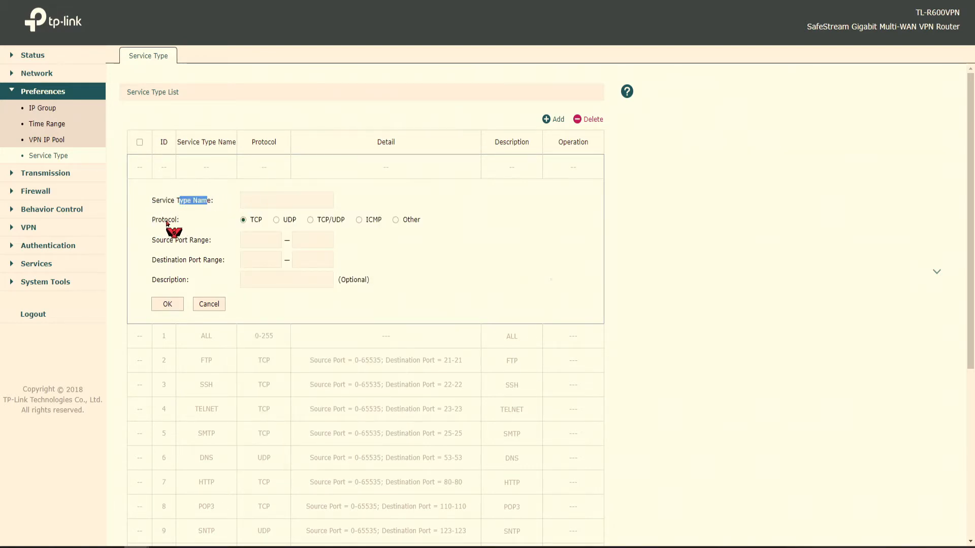
{"action": "left_click", "coordinate": [290, 219]}
{"action": "left_click", "coordinate": [259, 238]}
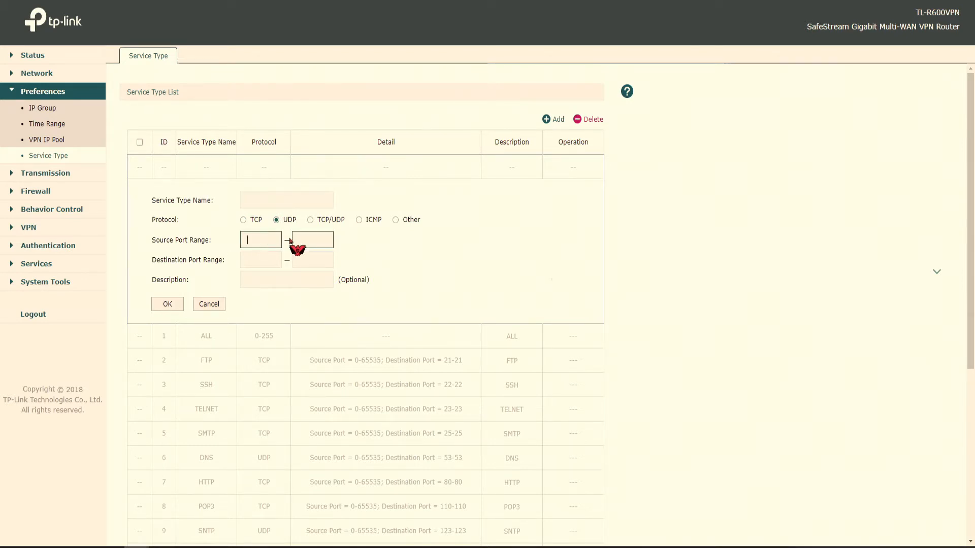
Compare the new entry's source and destination port range fields with the port details of the existing VPN service types.
{"action": "scroll", "coordinate": [429, 240], "scroll_direction": "down", "scroll_amount": 1}
{"action": "scroll", "coordinate": [246, 214], "scroll_direction": "down", "scroll_amount": 1}
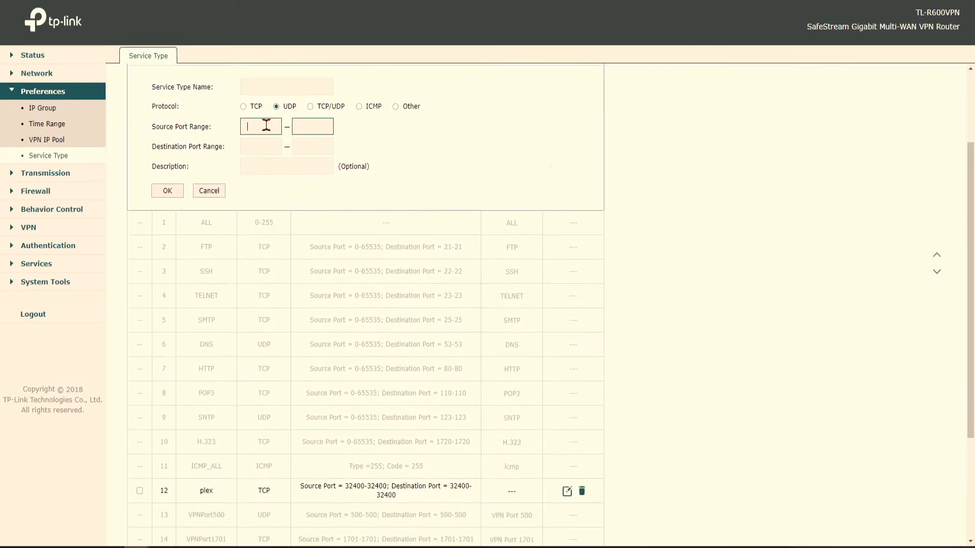
{"action": "scroll", "coordinate": [263, 127], "scroll_direction": "down", "scroll_amount": 3}
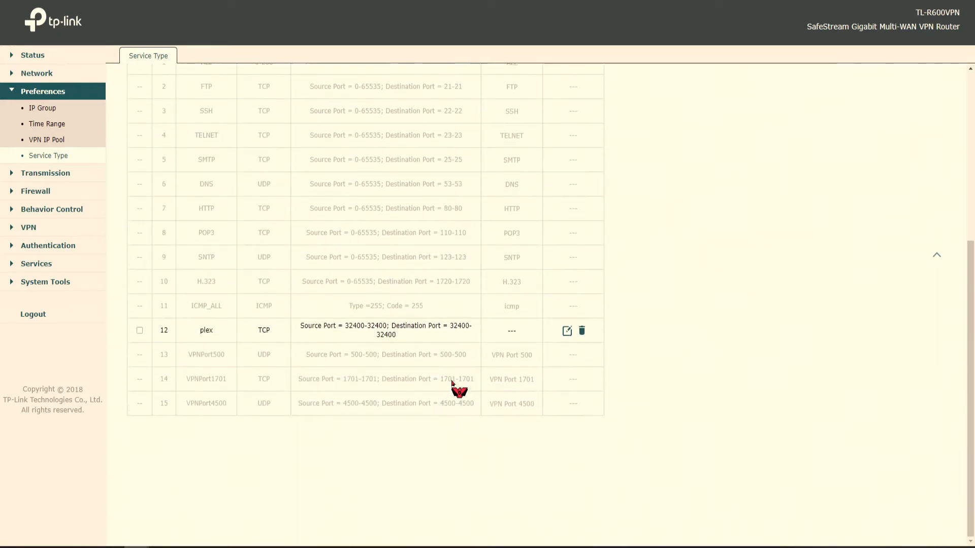
{"action": "scroll", "coordinate": [454, 371], "scroll_direction": "up", "scroll_amount": 1}
{"action": "scroll", "coordinate": [454, 363], "scroll_direction": "up", "scroll_amount": 6}
{"action": "scroll", "coordinate": [409, 311], "scroll_direction": "down", "scroll_amount": 6}
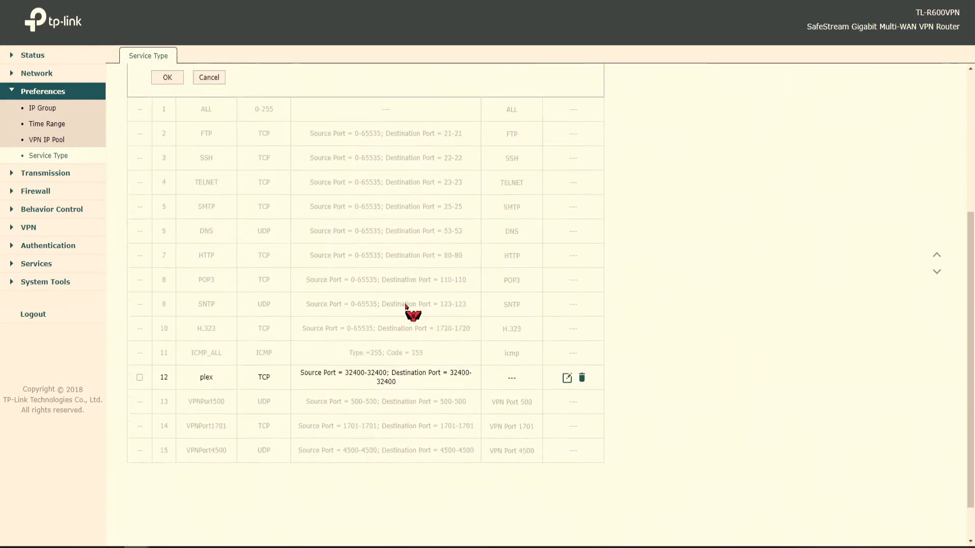
{"action": "scroll", "coordinate": [450, 411], "scroll_direction": "up", "scroll_amount": 5}
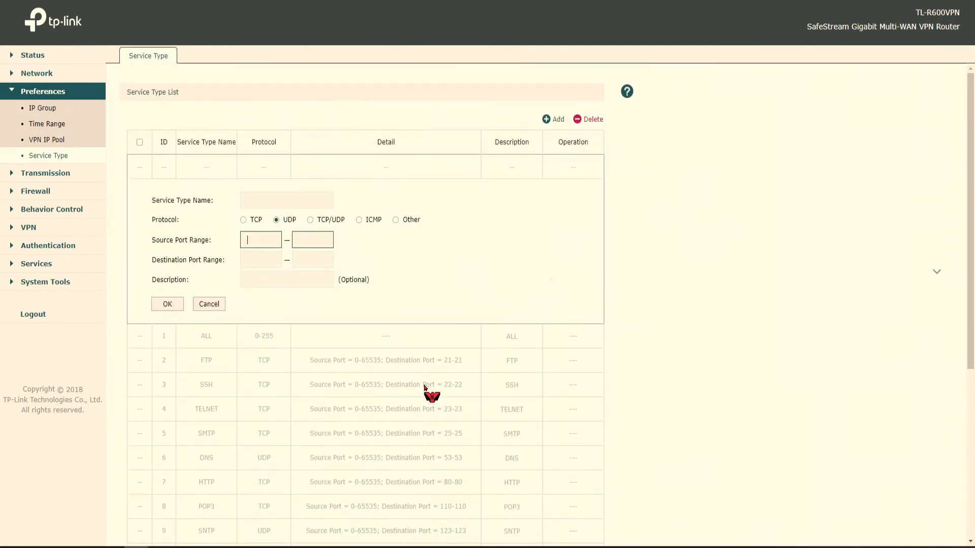
{"action": "left_click", "coordinate": [263, 257]}
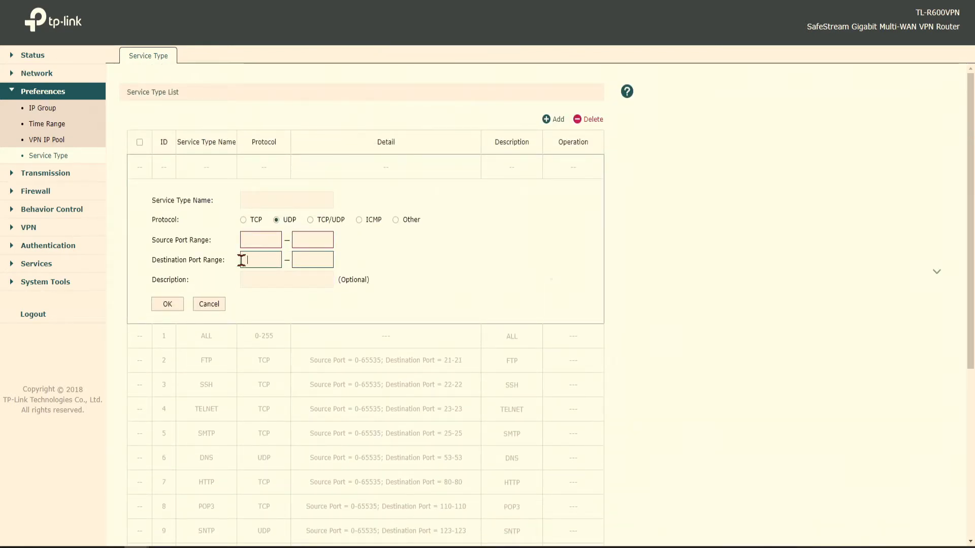
{"action": "scroll", "coordinate": [348, 272], "scroll_direction": "down", "scroll_amount": 5}
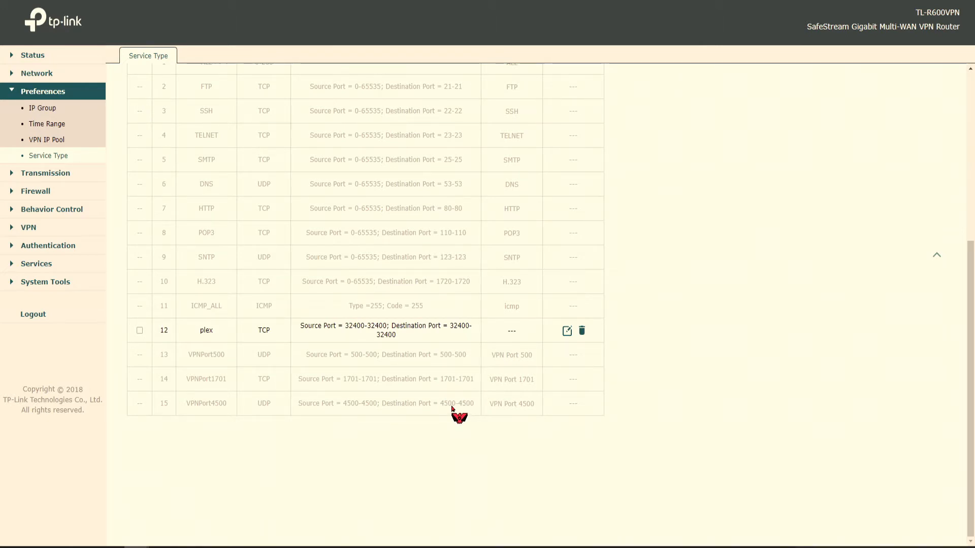
Discard the new service type entry and review the plex, VPNPort500, VPNPort1701 and VPNPort4500 services' names, protocols and port details.
{"action": "left_click_drag", "start_coordinate": [188, 354], "coordinate": [219, 382]}
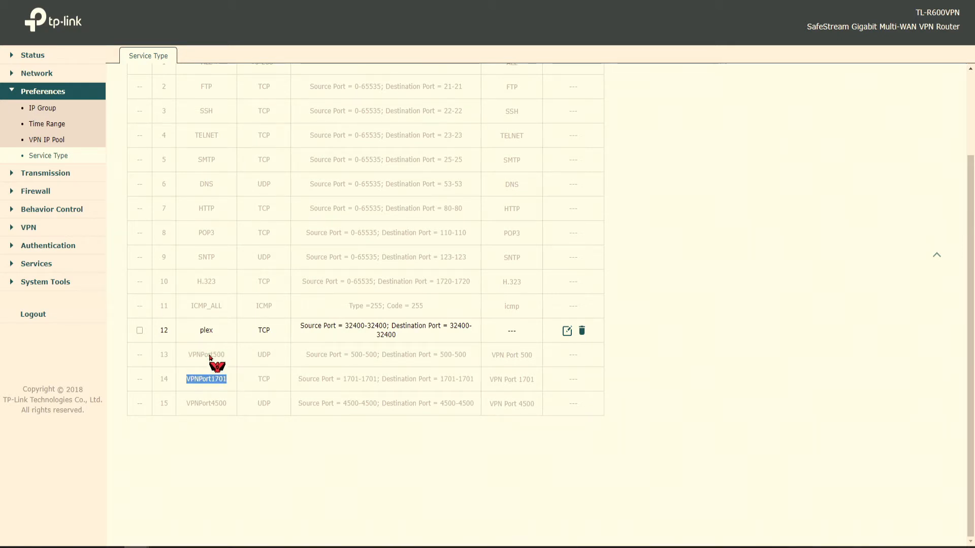
{"action": "double_click", "coordinate": [206, 331]}
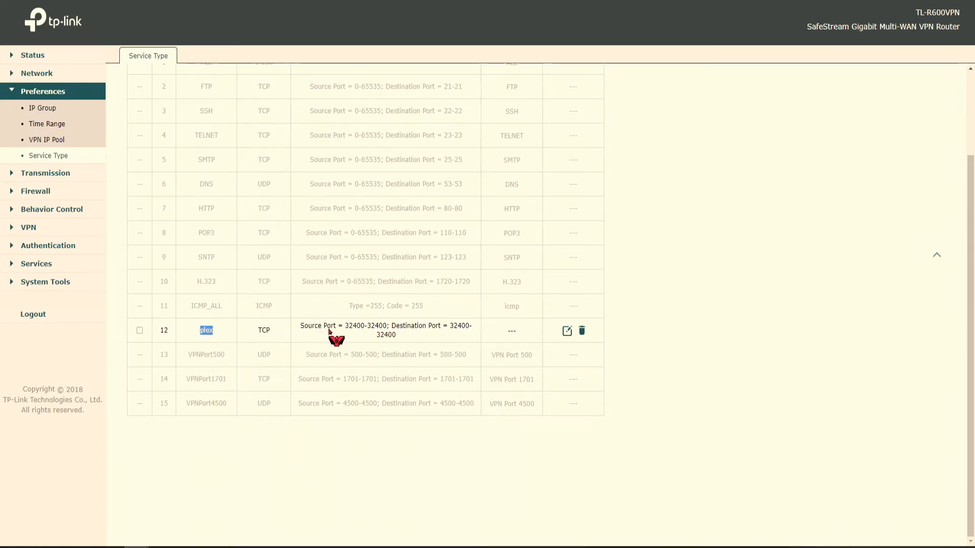
{"action": "left_click_drag", "start_coordinate": [452, 338], "coordinate": [225, 355]}
{"action": "left_click_drag", "start_coordinate": [160, 359], "coordinate": [166, 384]}
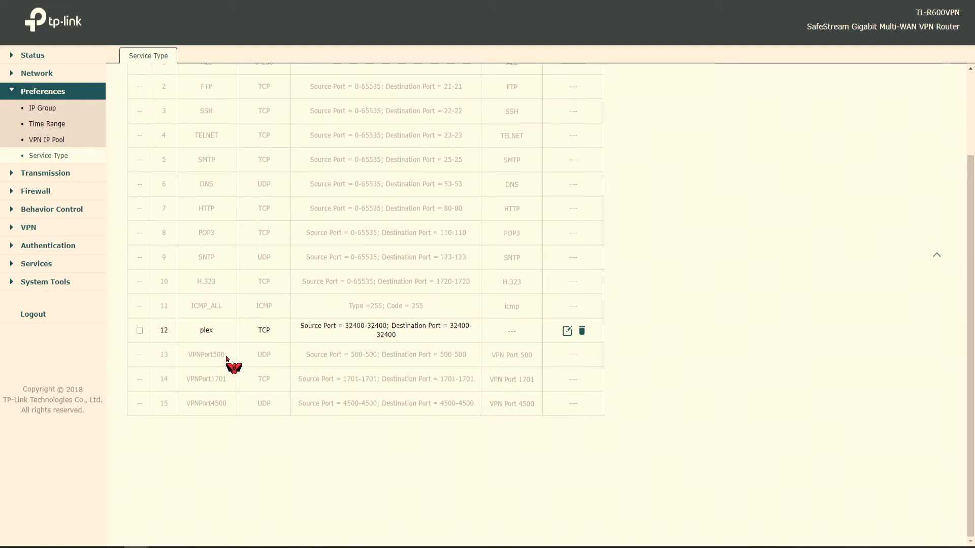
{"action": "left_click_drag", "start_coordinate": [233, 380], "coordinate": [213, 383]}
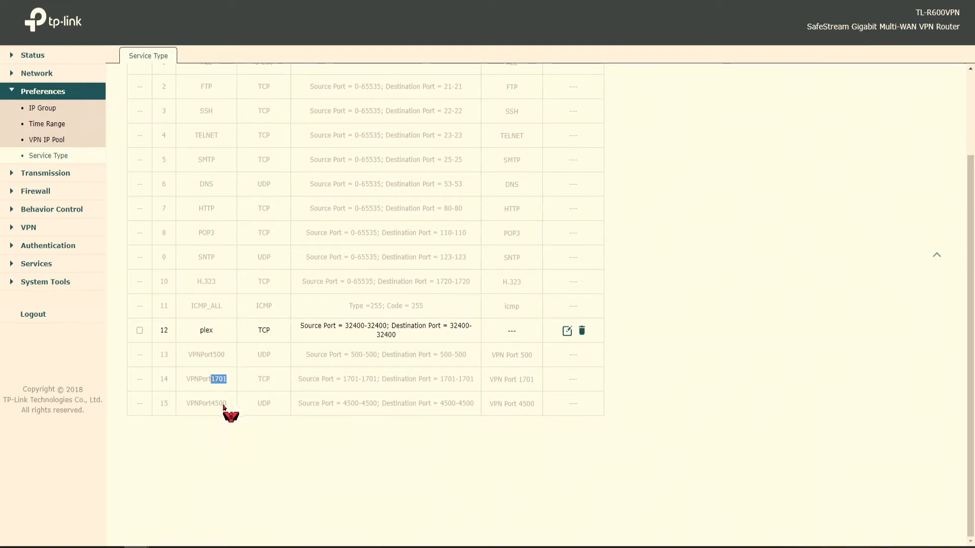
{"action": "left_click_drag", "start_coordinate": [227, 405], "coordinate": [213, 401]}
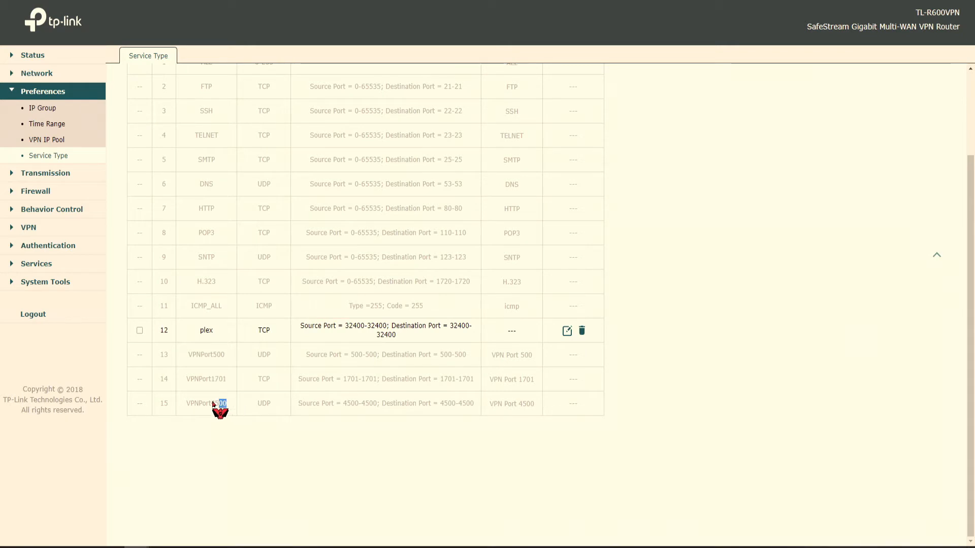
{"action": "left_click_drag", "start_coordinate": [296, 410], "coordinate": [540, 413]}
{"action": "left_click", "coordinate": [197, 357]}
{"action": "left_click_drag", "start_coordinate": [196, 357], "coordinate": [539, 363]}
{"action": "left_click_drag", "start_coordinate": [188, 382], "coordinate": [537, 394]}
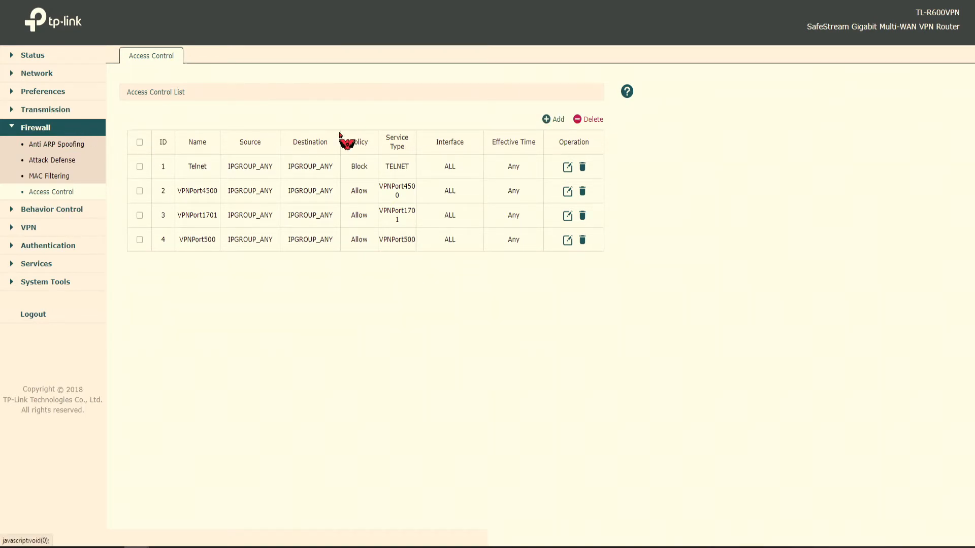
Open the firewall's access control list and review the Telnet, VPNPort4500 and VPNPort1701 rules.
{"action": "left_click_drag", "start_coordinate": [176, 197], "coordinate": [411, 201]}
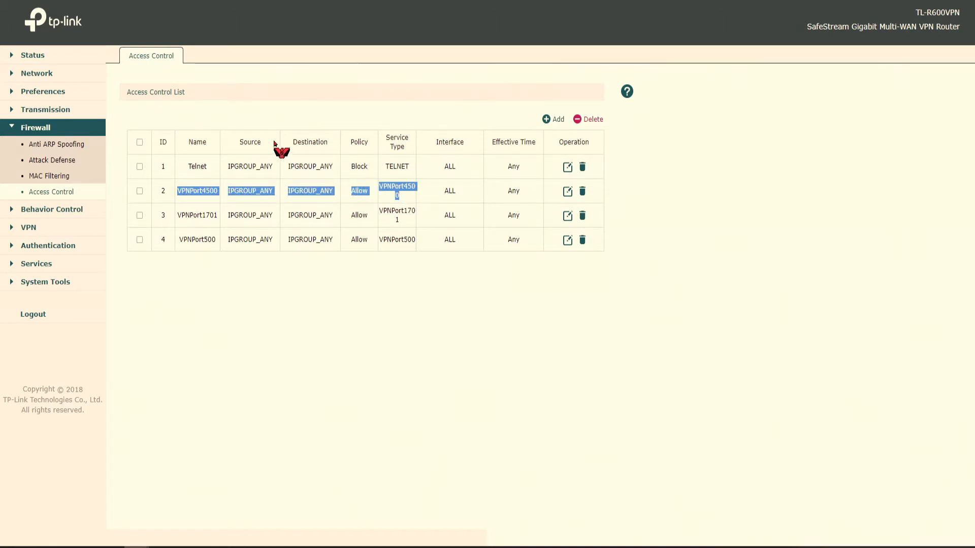
{"action": "left_click_drag", "start_coordinate": [192, 167], "coordinate": [541, 167]}
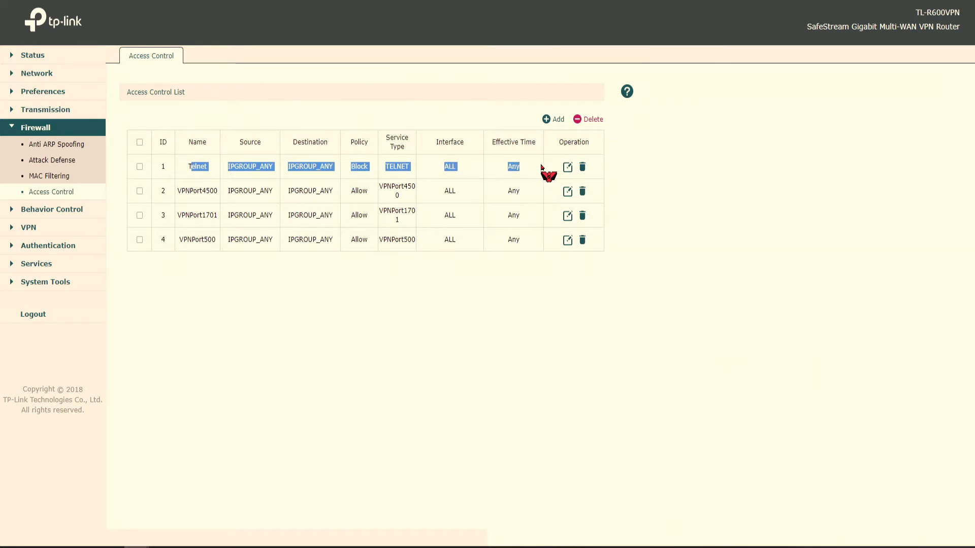
{"action": "left_click_drag", "start_coordinate": [189, 169], "coordinate": [493, 167]}
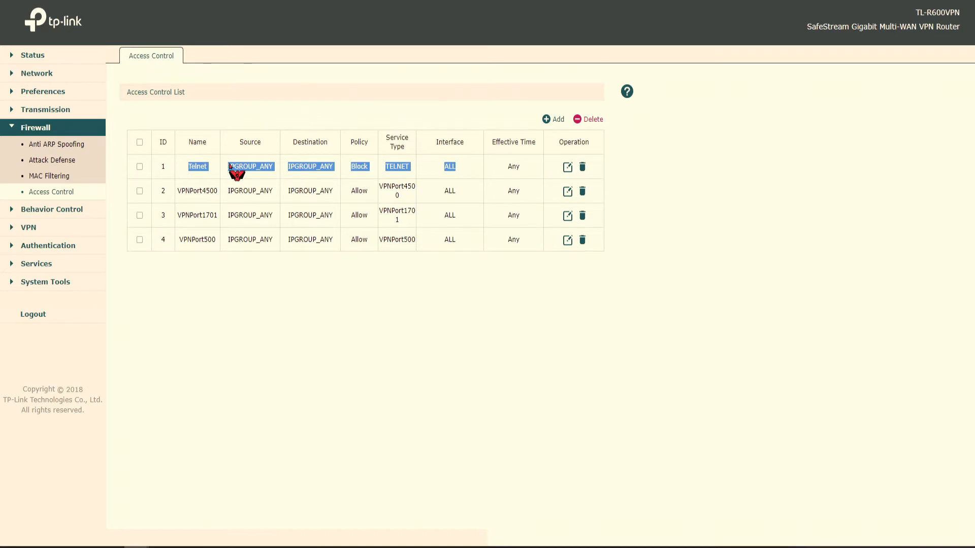
{"action": "double_click", "coordinate": [179, 192]}
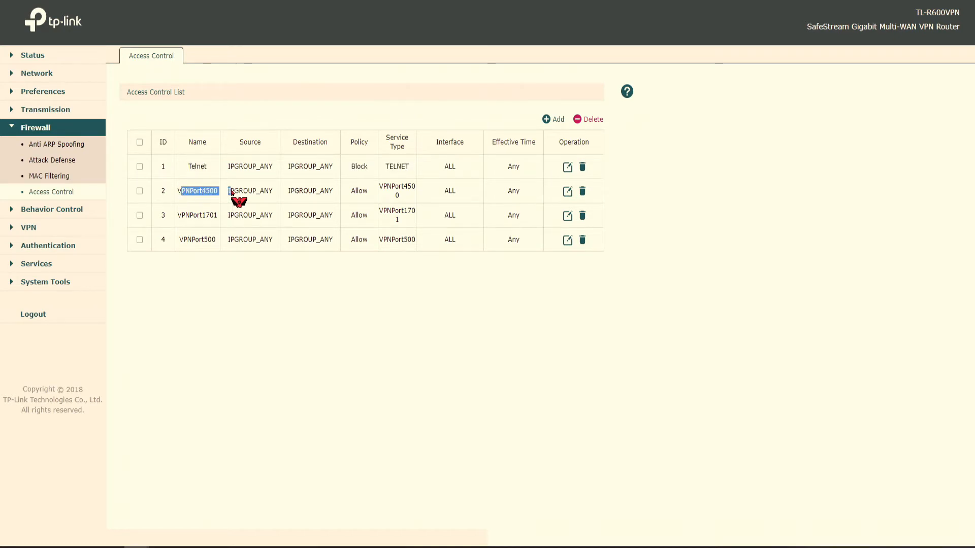
{"action": "double_click", "coordinate": [181, 217]}
Start a new access control rule and examine its policy, service type and interface options, including the VPN port services.
{"action": "left_click", "coordinate": [557, 119]}
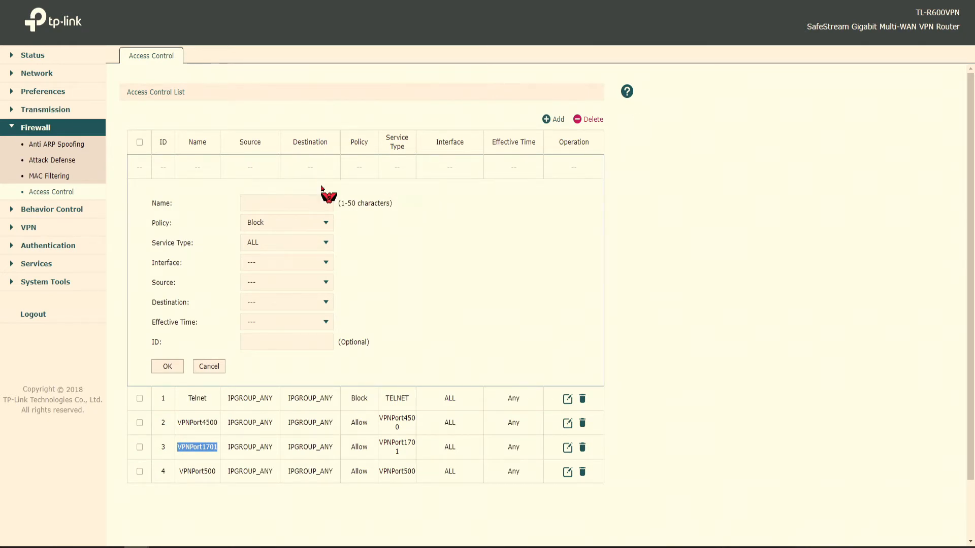
{"action": "left_click", "coordinate": [312, 222]}
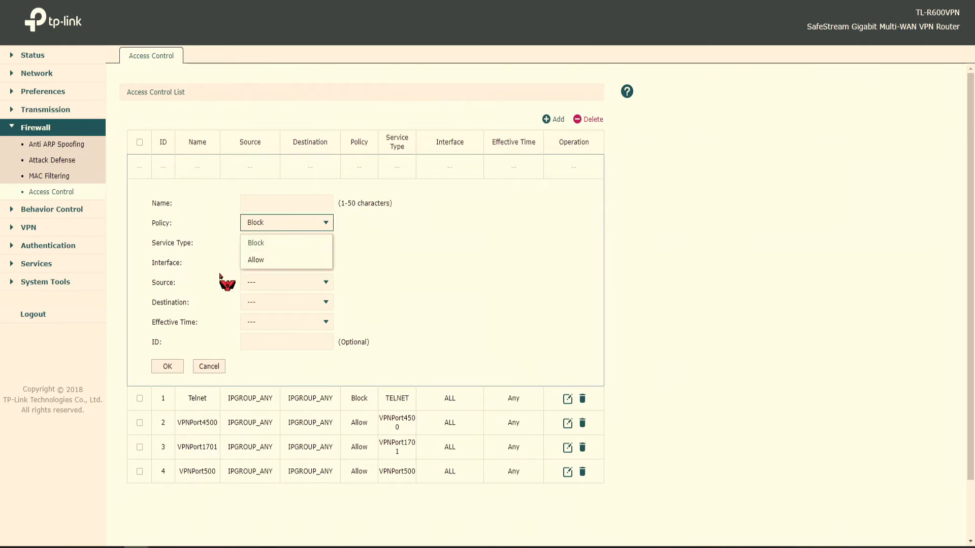
{"action": "left_click", "coordinate": [456, 239]}
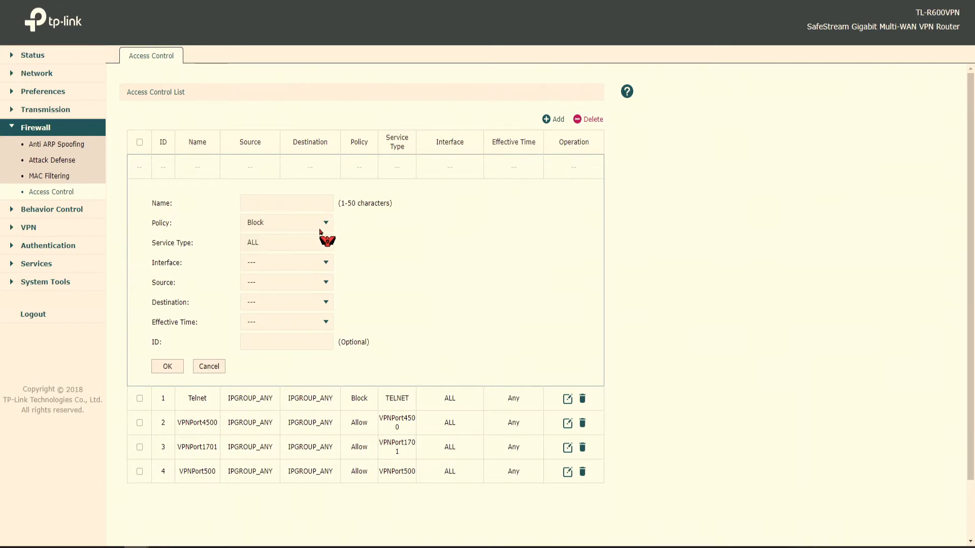
{"action": "left_click", "coordinate": [267, 244]}
{"action": "scroll", "coordinate": [311, 269], "scroll_direction": "down", "scroll_amount": 5}
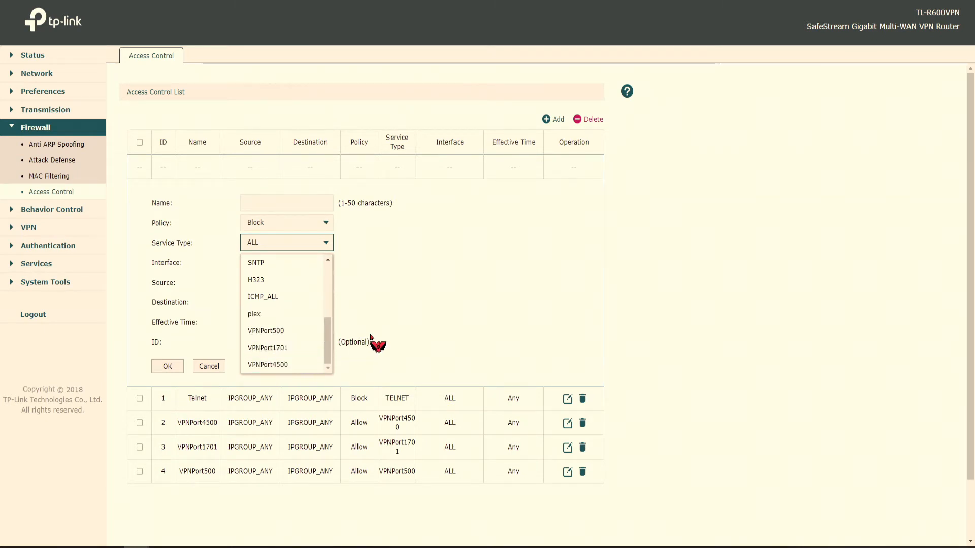
{"action": "left_click", "coordinate": [355, 306]}
{"action": "left_click", "coordinate": [314, 265]}
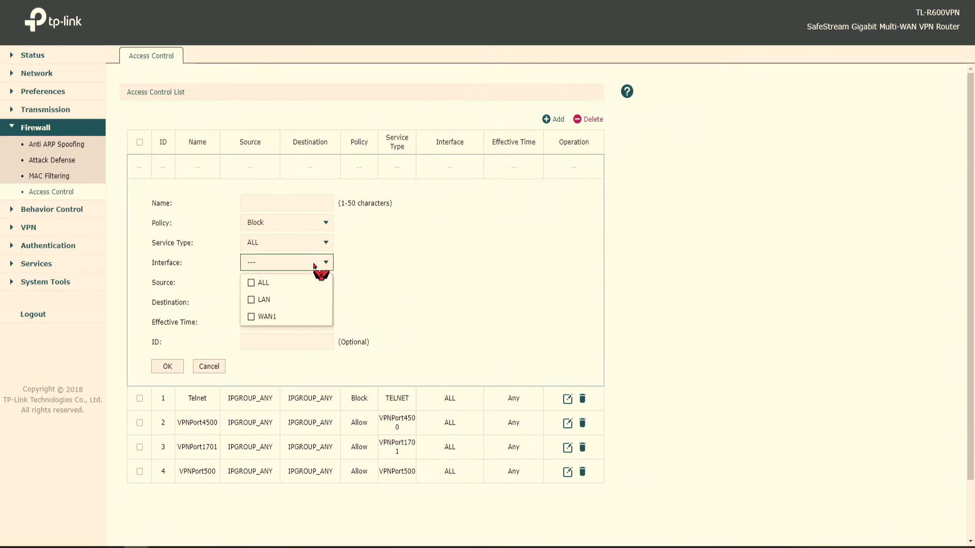
{"action": "left_click", "coordinate": [286, 268]}
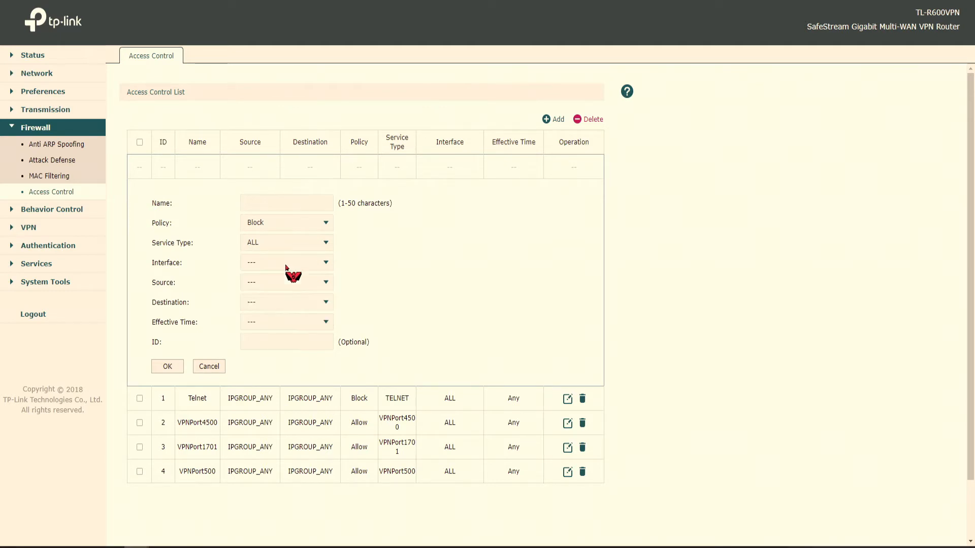
Examine the new access control rule's source, destination and effective time options, and discard the rule.
{"action": "left_click", "coordinate": [300, 283]}
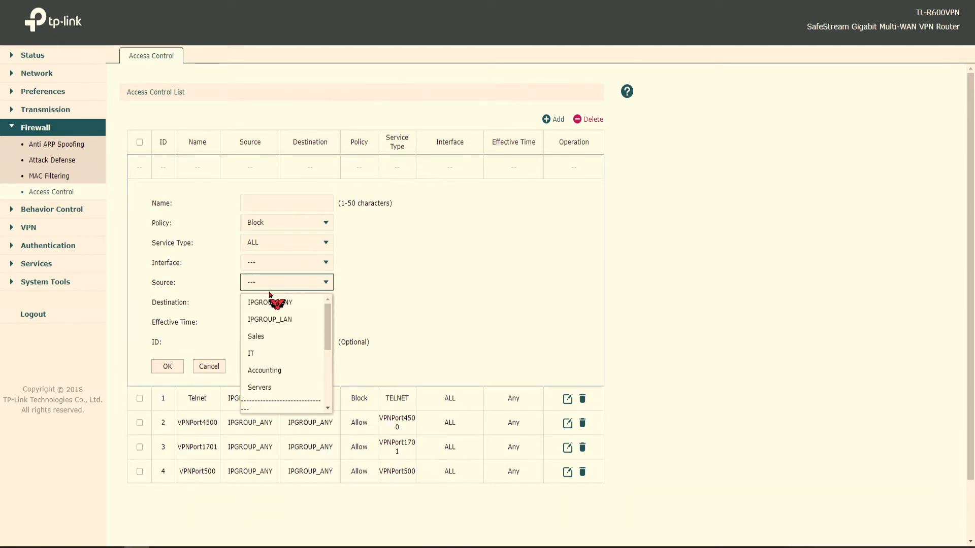
{"action": "left_click", "coordinate": [285, 304]}
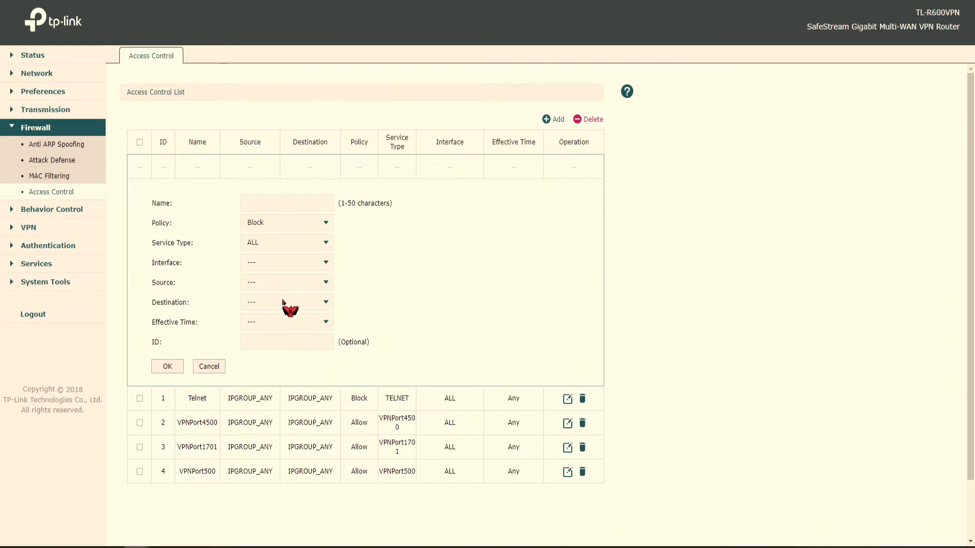
{"action": "left_click", "coordinate": [285, 303]}
{"action": "left_click", "coordinate": [285, 303]}
{"action": "left_click", "coordinate": [287, 303]}
{"action": "left_click", "coordinate": [295, 302]}
{"action": "left_click", "coordinate": [304, 322]}
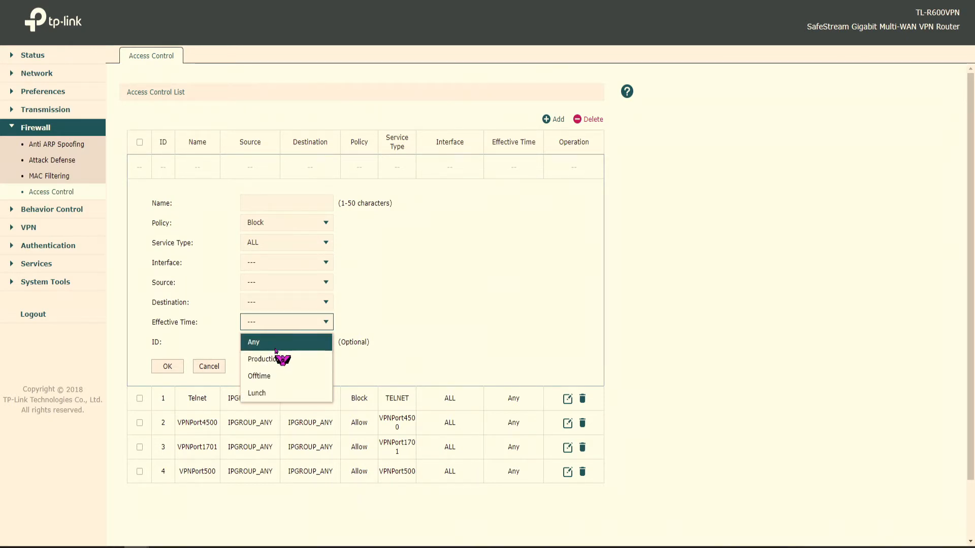
{"action": "left_click", "coordinate": [311, 321]}
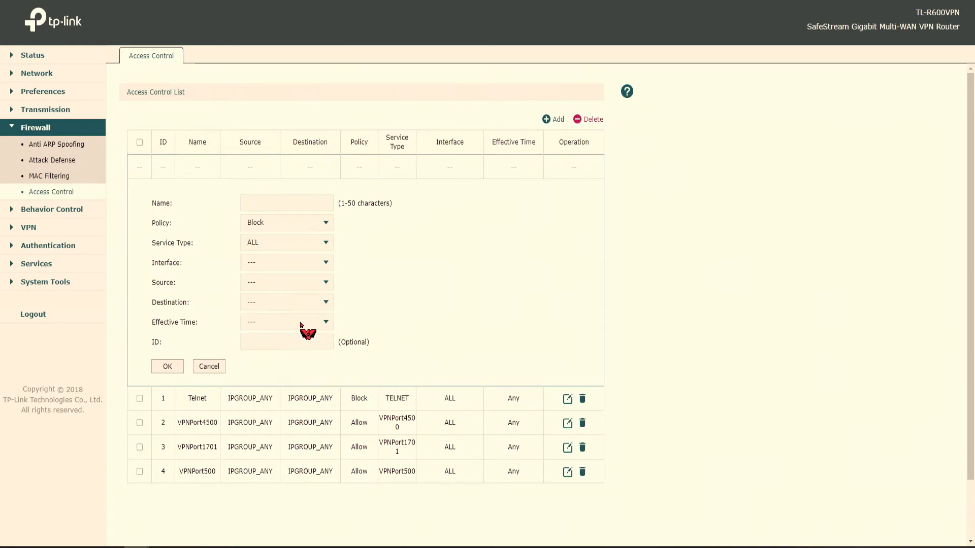
{"action": "left_click", "coordinate": [213, 367]}
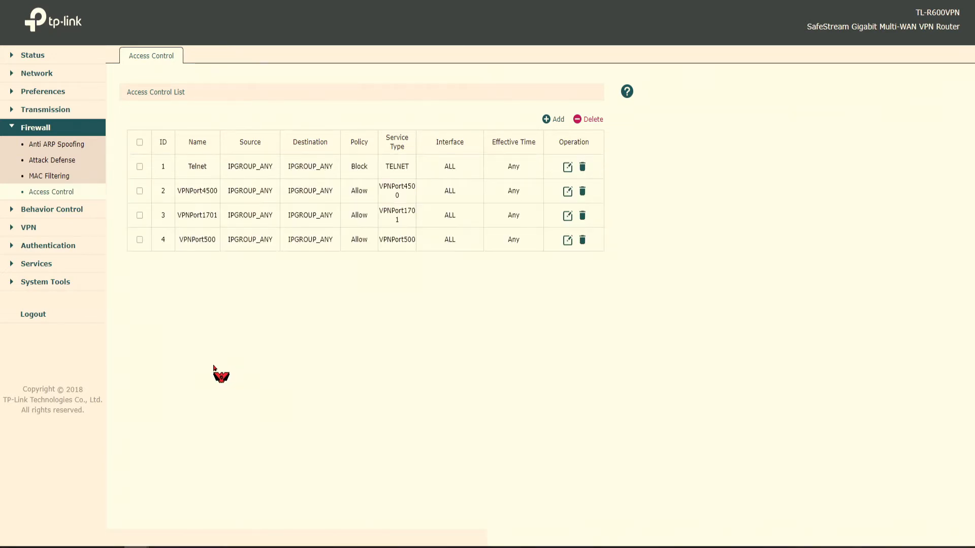
Review the VPNPort4500 rule's full settings, the VPNPort1701 rule's policy and the service type column in the access control list.
{"action": "left_click_drag", "start_coordinate": [176, 192], "coordinate": [523, 200]}
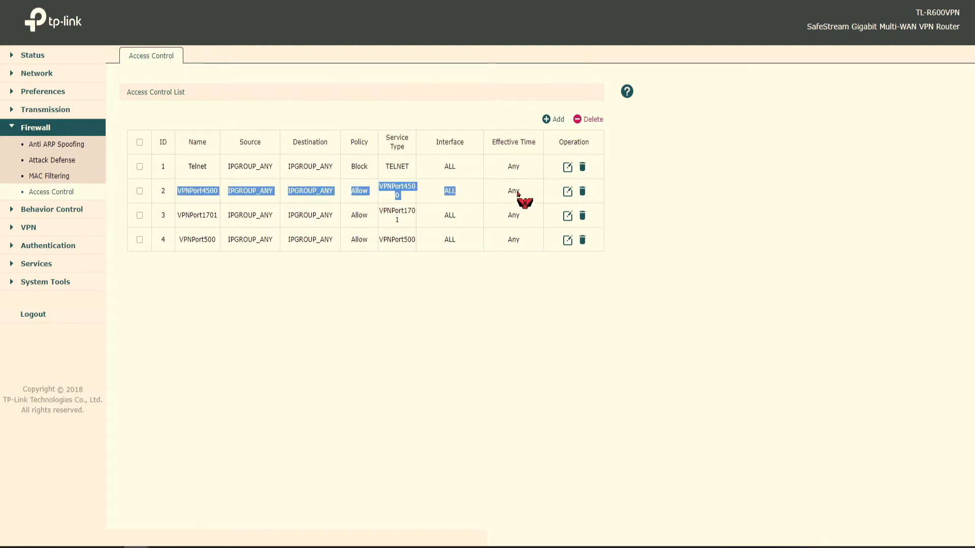
{"action": "left_click", "coordinate": [193, 197]}
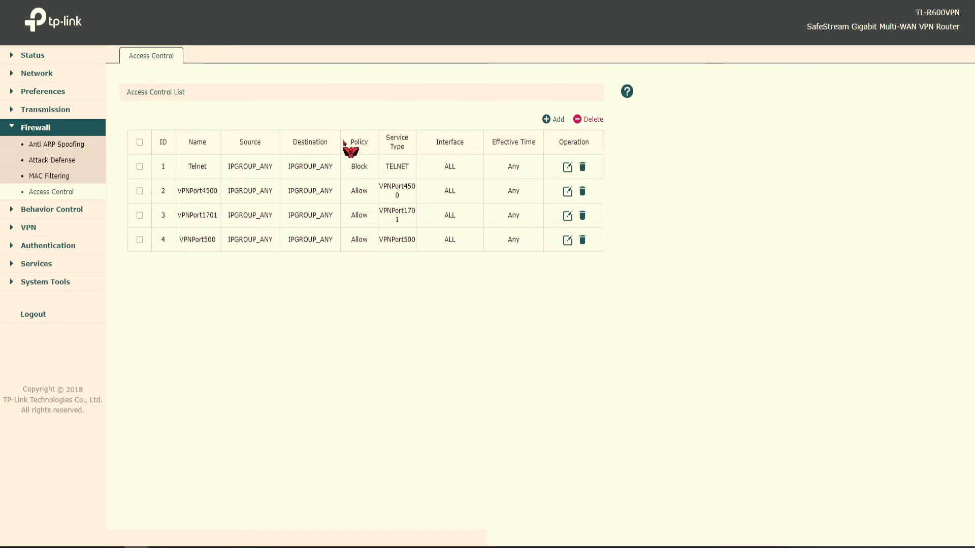
{"action": "double_click", "coordinate": [355, 192]}
{"action": "double_click", "coordinate": [358, 215]}
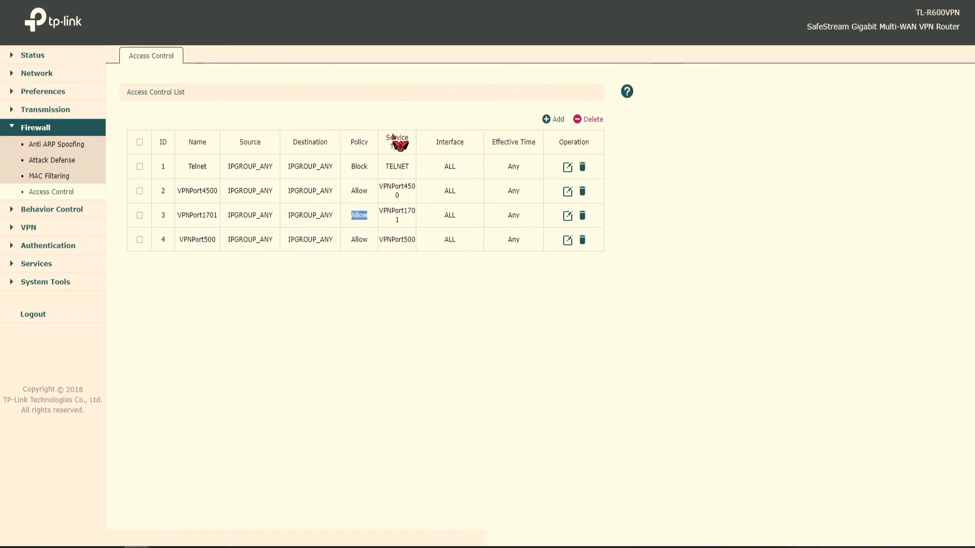
{"action": "left_click_drag", "start_coordinate": [390, 138], "coordinate": [405, 159]}
{"action": "left_click", "coordinate": [417, 120]}
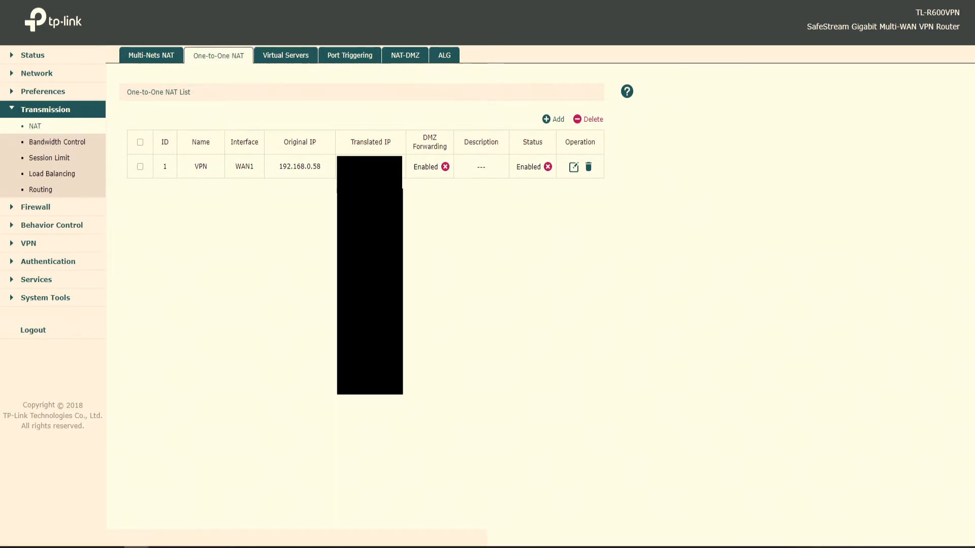
Start a new One-to-One NAT entry and review the existing VPN entry's interface, original IP and DMZ forwarding settings.
{"action": "left_click", "coordinate": [547, 120]}
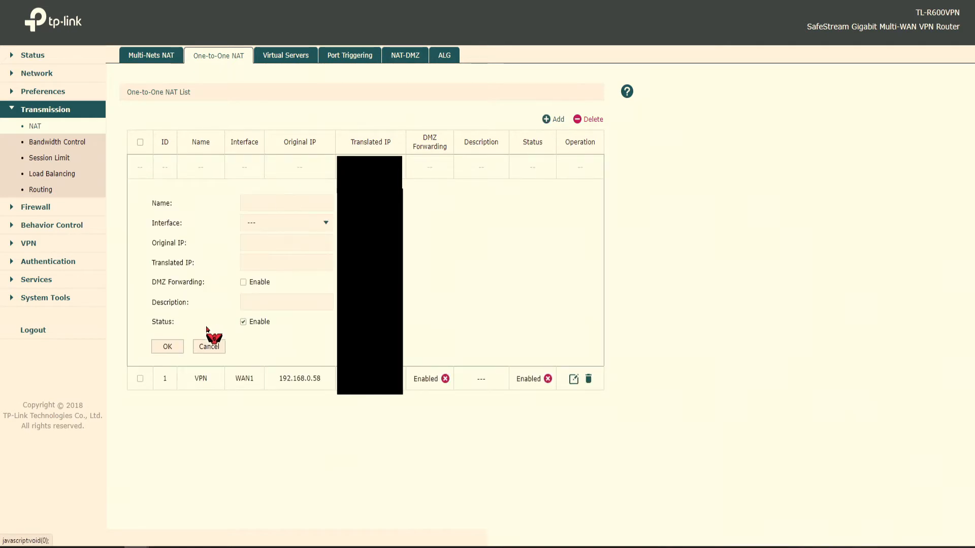
{"action": "left_click_drag", "start_coordinate": [235, 379], "coordinate": [328, 384]}
{"action": "left_click", "coordinate": [399, 378]}
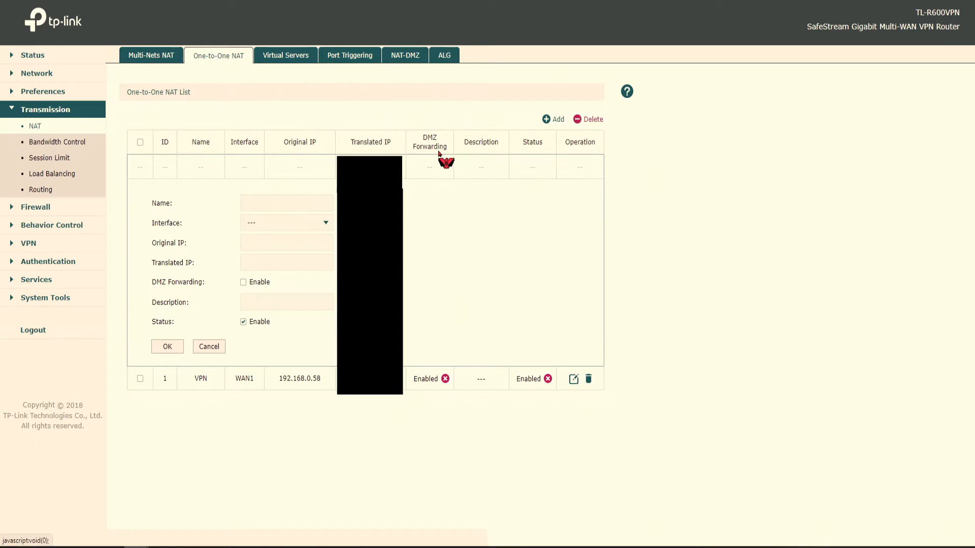
{"action": "double_click", "coordinate": [429, 139]}
{"action": "left_click_drag", "start_coordinate": [445, 143], "coordinate": [456, 152]}
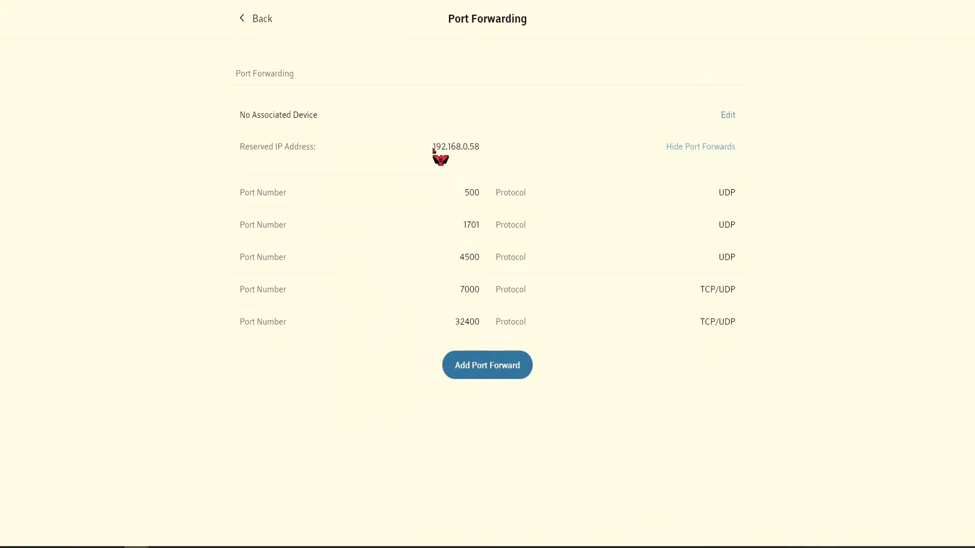
Review the reserved IP address and the forwarded VPN port numbers and protocols on the Port Forwarding page.
{"action": "left_click_drag", "start_coordinate": [433, 148], "coordinate": [480, 151]}
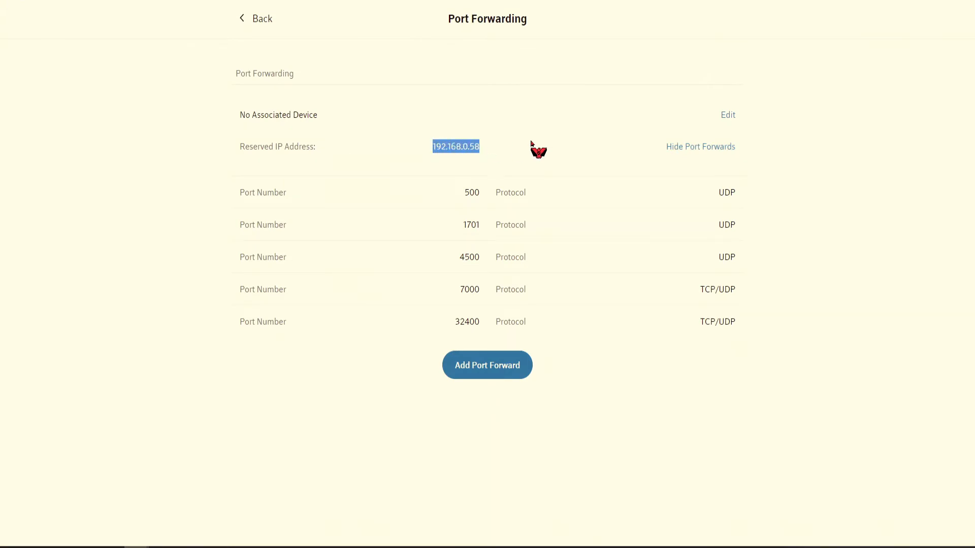
{"action": "left_click", "coordinate": [473, 145]}
{"action": "left_click_drag", "start_coordinate": [464, 193], "coordinate": [472, 192]}
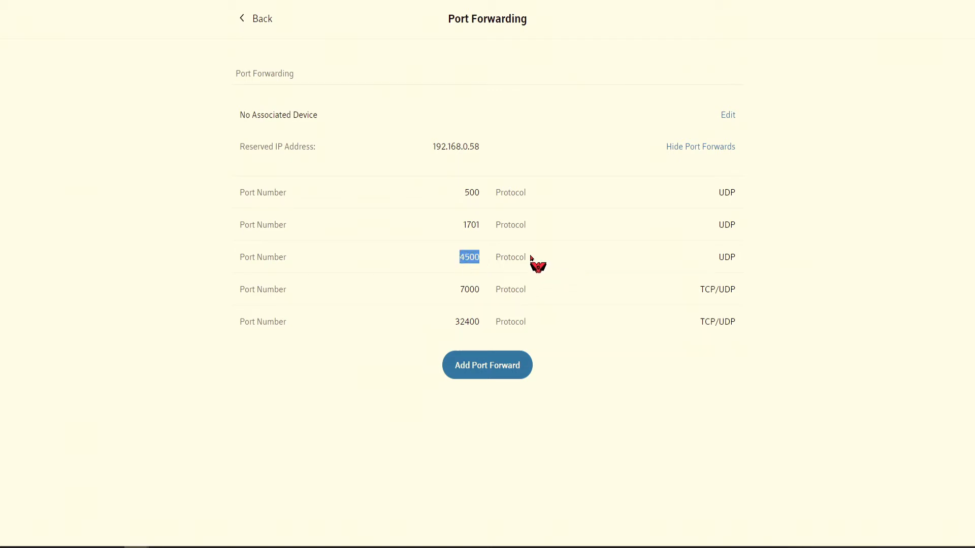
{"action": "left_click_drag", "start_coordinate": [531, 258], "coordinate": [497, 260]}
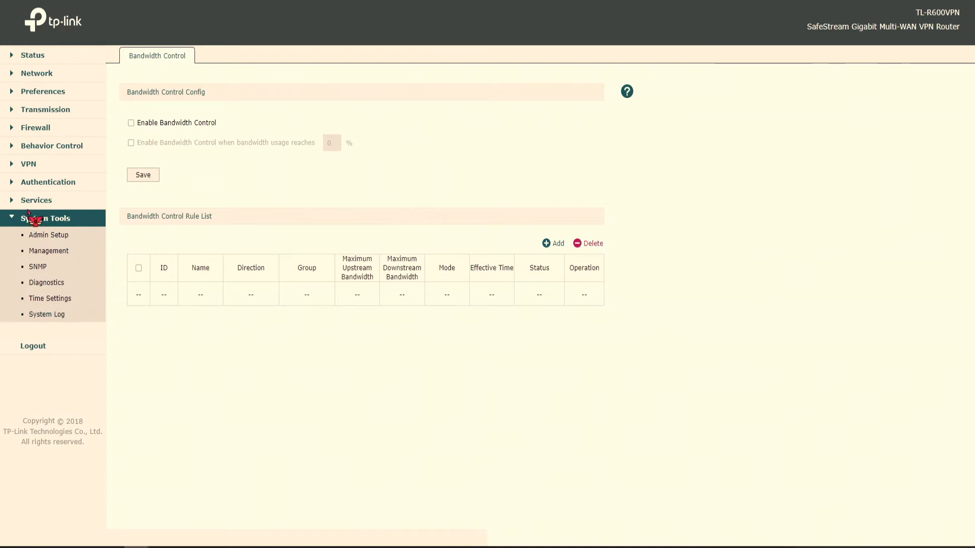
Open the VPN's IPsec policy list and review the L2TP server policy's remote gateway and local subnet.
{"action": "left_click", "coordinate": [31, 168]}
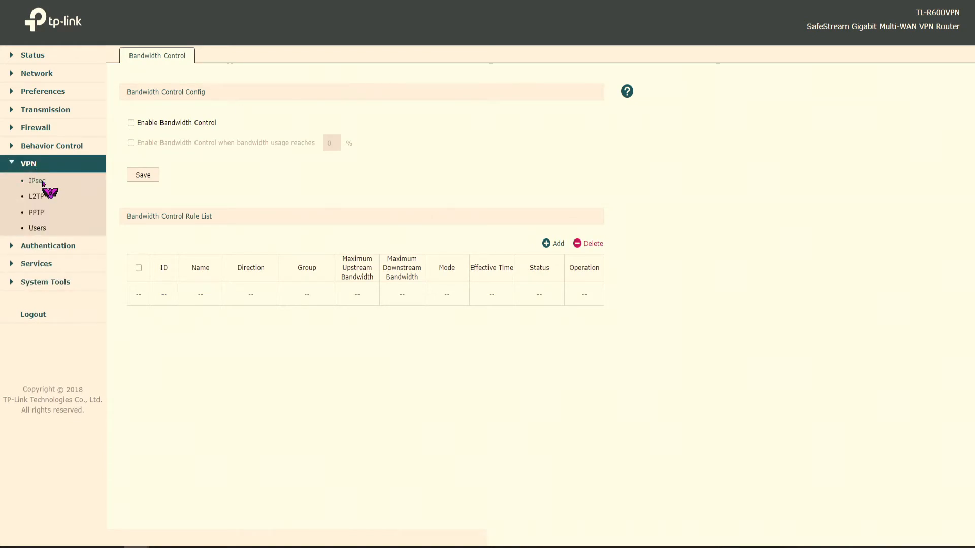
{"action": "left_click", "coordinate": [43, 183]}
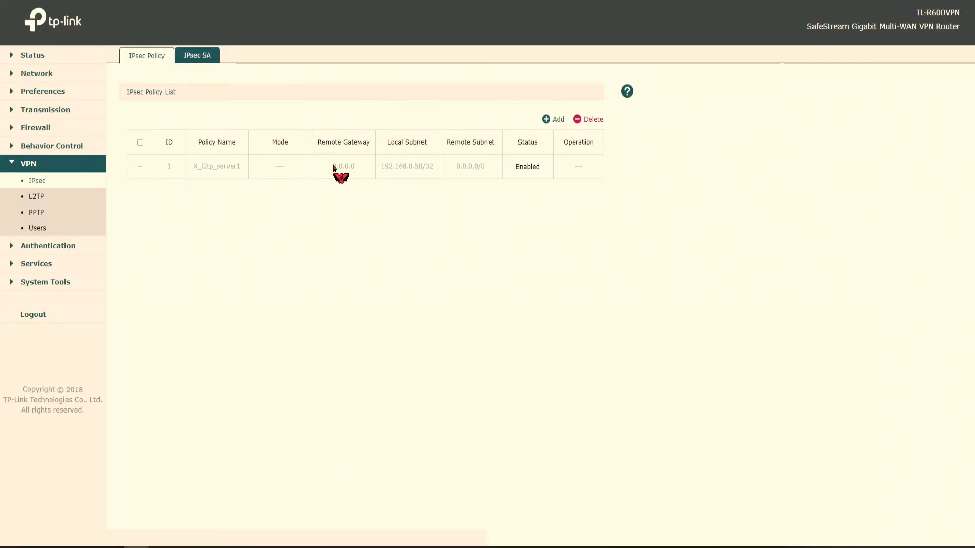
{"action": "left_click_drag", "start_coordinate": [334, 168], "coordinate": [383, 169]}
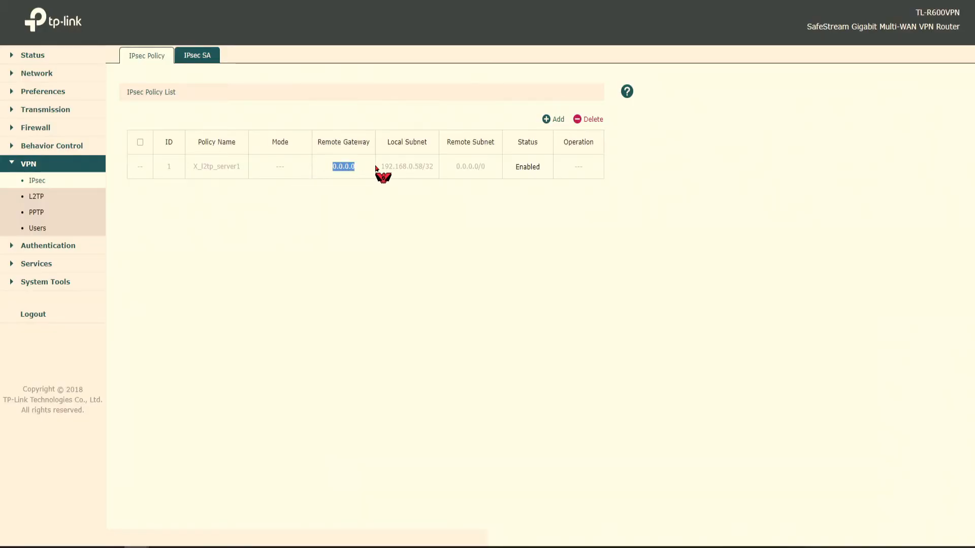
{"action": "left_click_drag", "start_coordinate": [321, 142], "coordinate": [432, 144]}
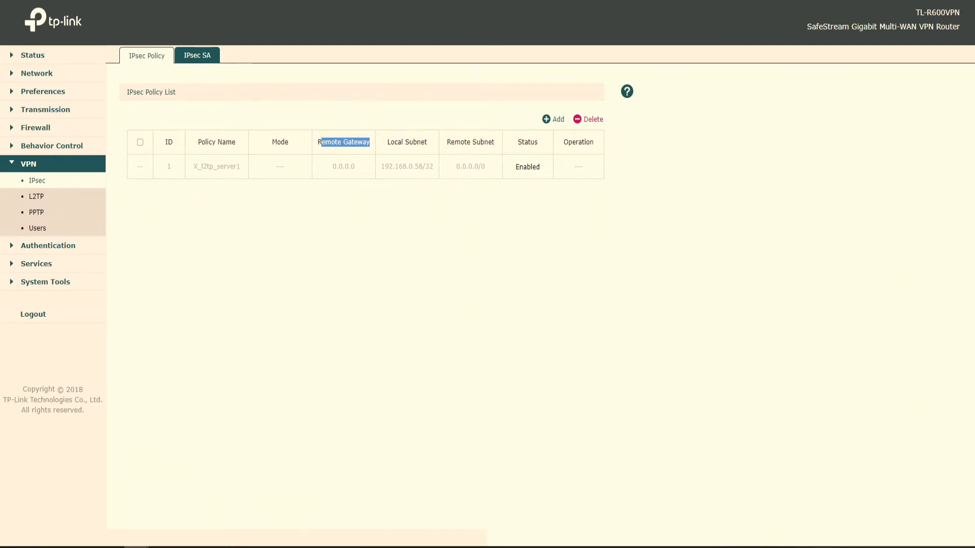
Open the L2TP tunnel list and review the connected client's mode, remote IP and remote local IP fields.
{"action": "left_click", "coordinate": [36, 200]}
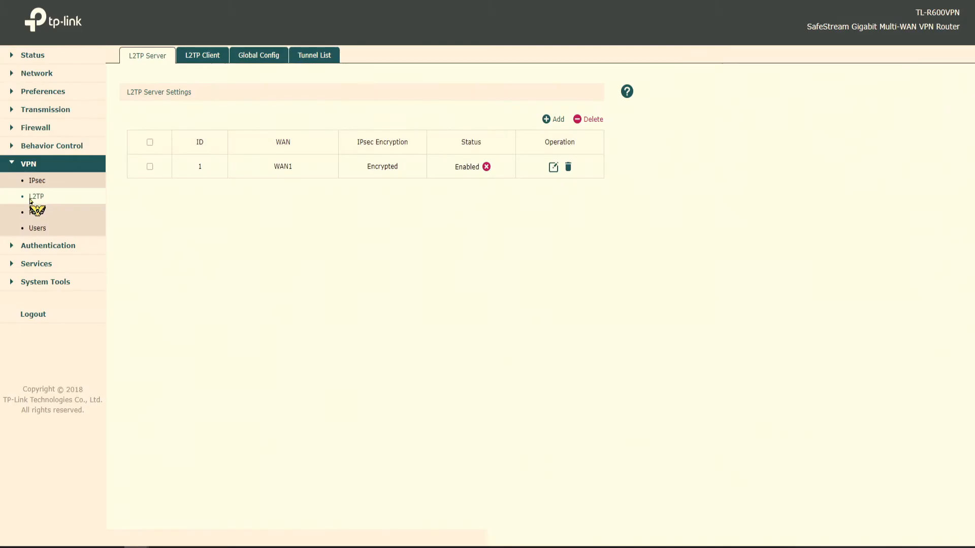
{"action": "left_click", "coordinate": [322, 58]}
{"action": "left_click_drag", "start_coordinate": [170, 166], "coordinate": [611, 172]}
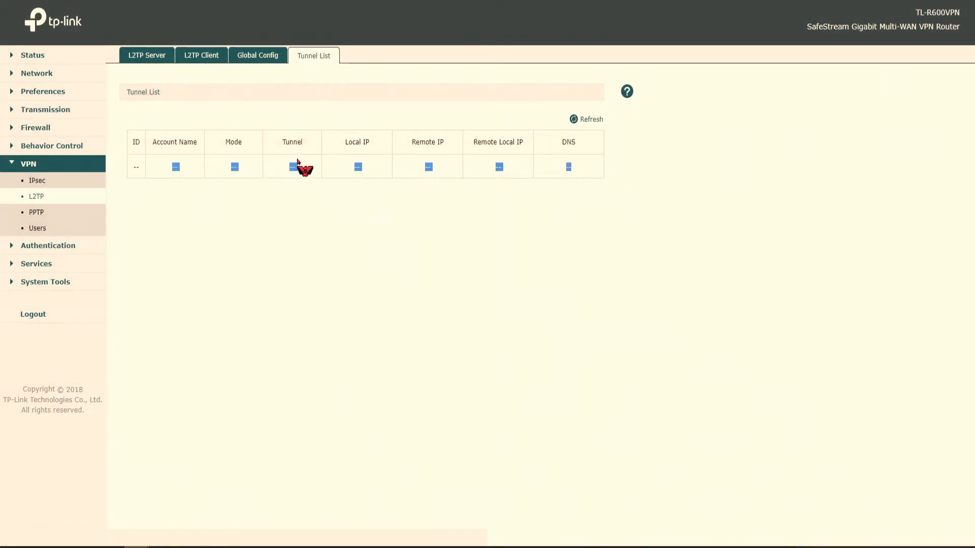
{"action": "left_click", "coordinate": [297, 94]}
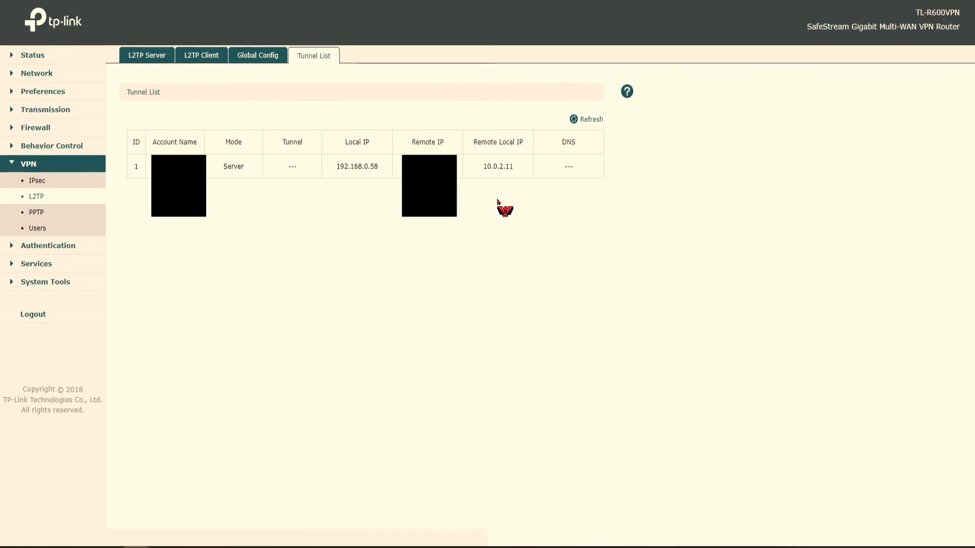
{"action": "left_click_drag", "start_coordinate": [410, 148], "coordinate": [450, 150]}
{"action": "left_click_drag", "start_coordinate": [535, 148], "coordinate": [471, 144]}
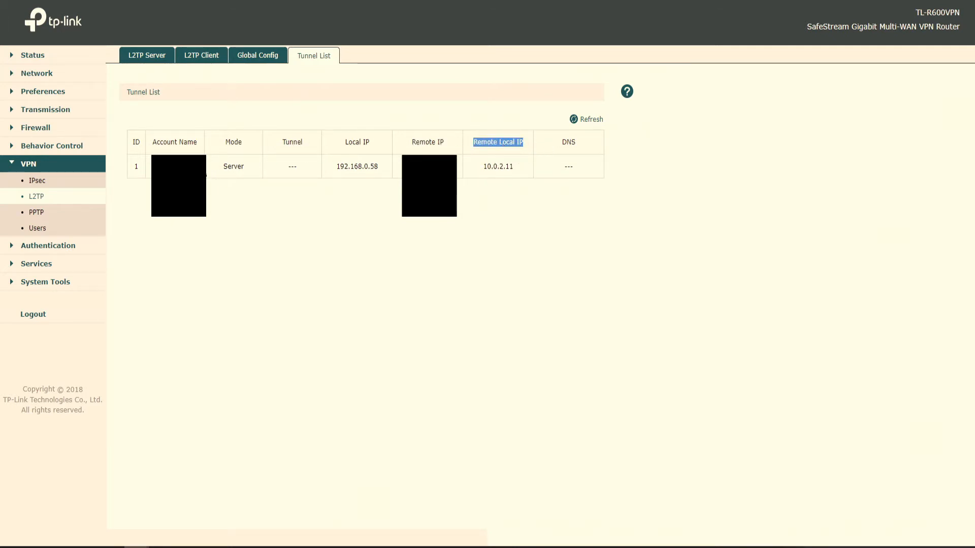
{"action": "left_click_drag", "start_coordinate": [223, 144], "coordinate": [243, 143]}
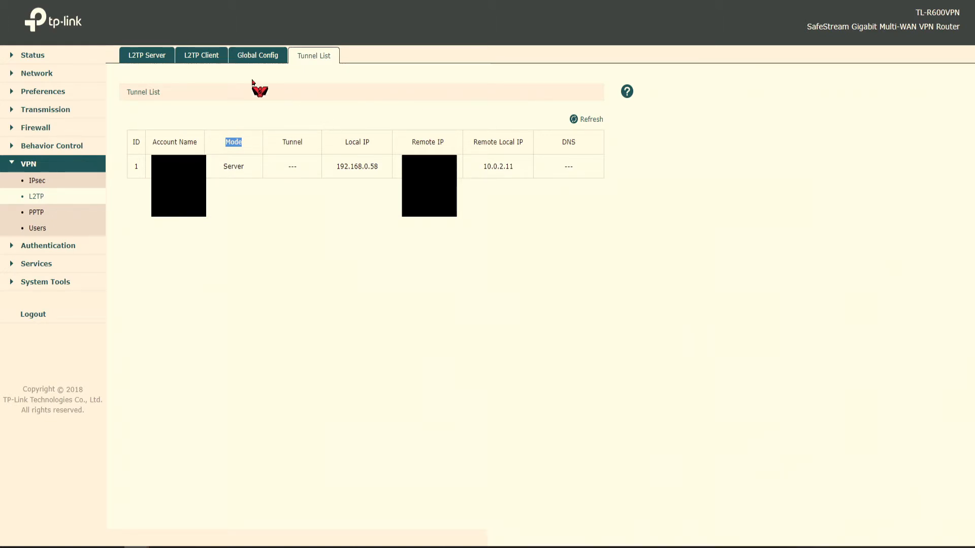
Browse the transmission load balancing settings and the behavior control's web group and web group filtering pages.
{"action": "left_click", "coordinate": [61, 146]}
{"action": "left_click", "coordinate": [41, 128]}
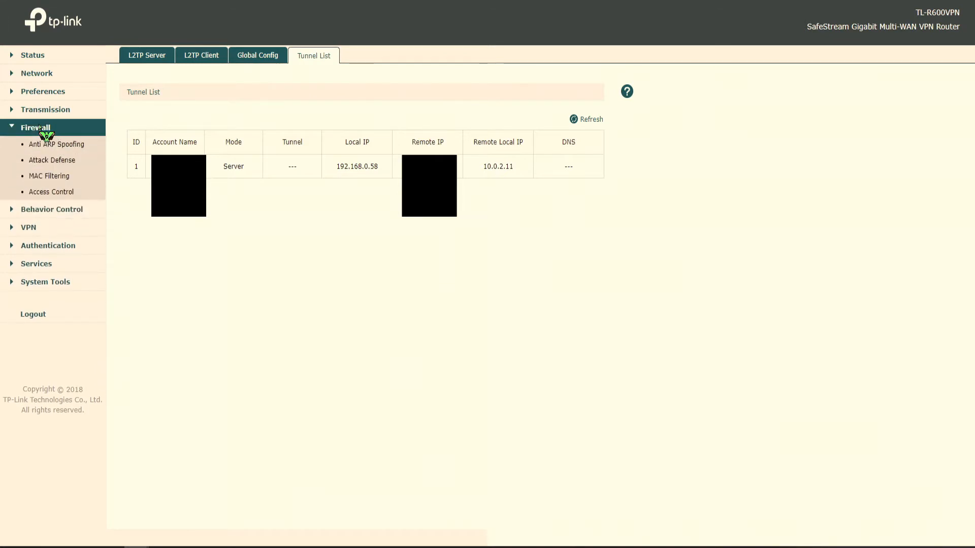
{"action": "left_click", "coordinate": [45, 110]}
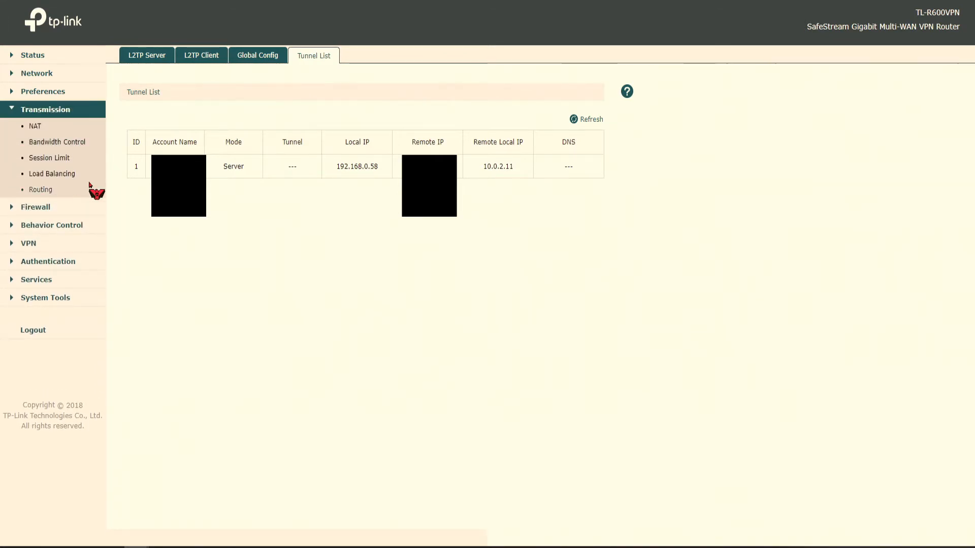
{"action": "left_click", "coordinate": [53, 174]}
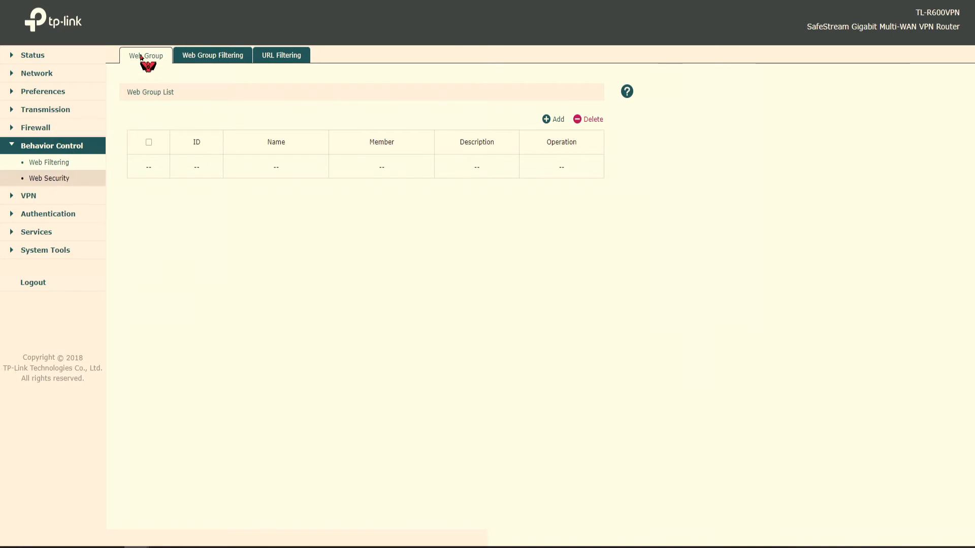
{"action": "left_click", "coordinate": [209, 60]}
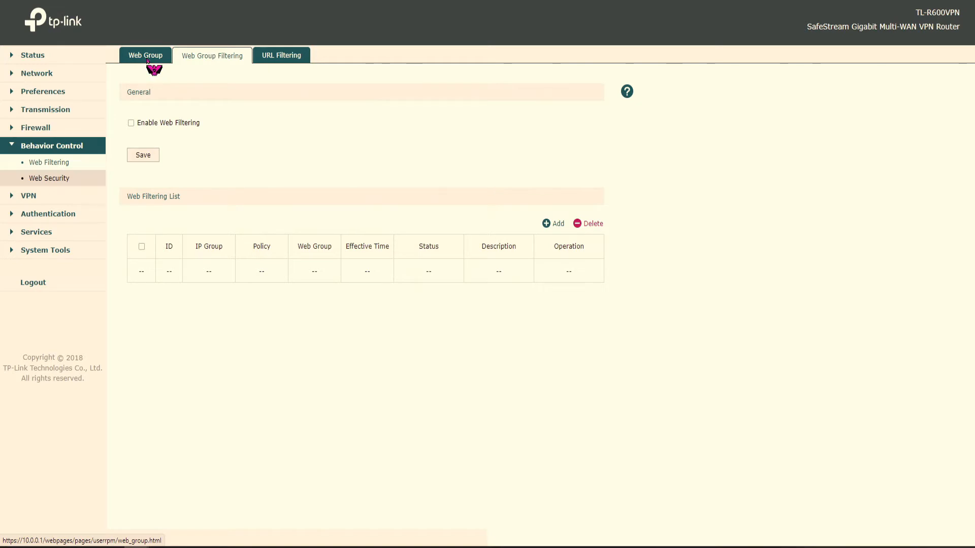
{"action": "left_click", "coordinate": [146, 59]}
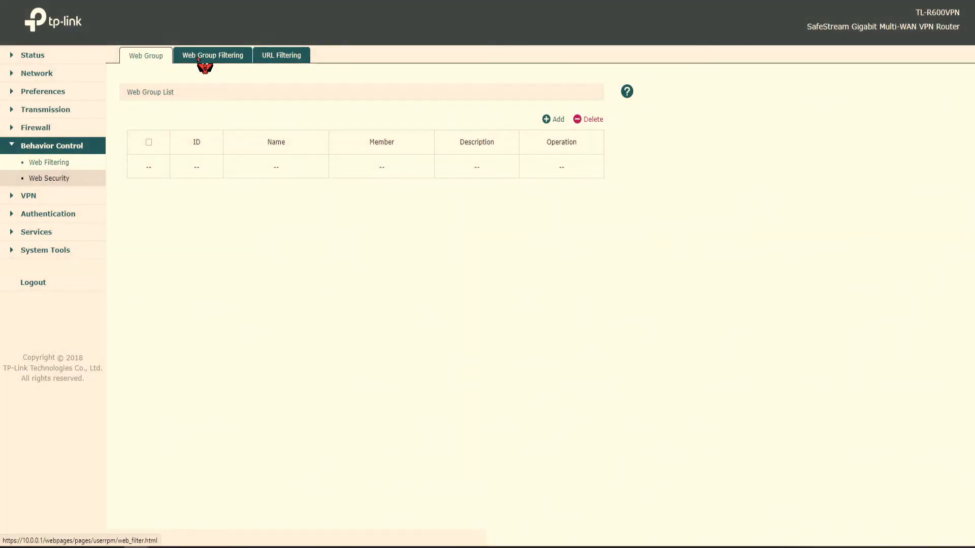
View the web group filtering and Web Security pages and read the help on enabling web security, Block HTTP Post, File Suffix and Effective Time.
{"action": "left_click", "coordinate": [203, 60]}
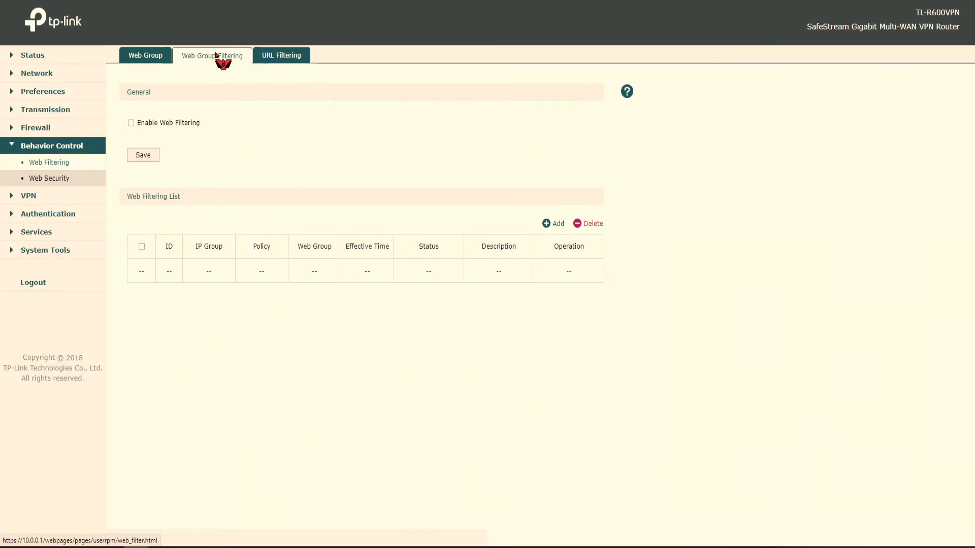
{"action": "left_click", "coordinate": [53, 176]}
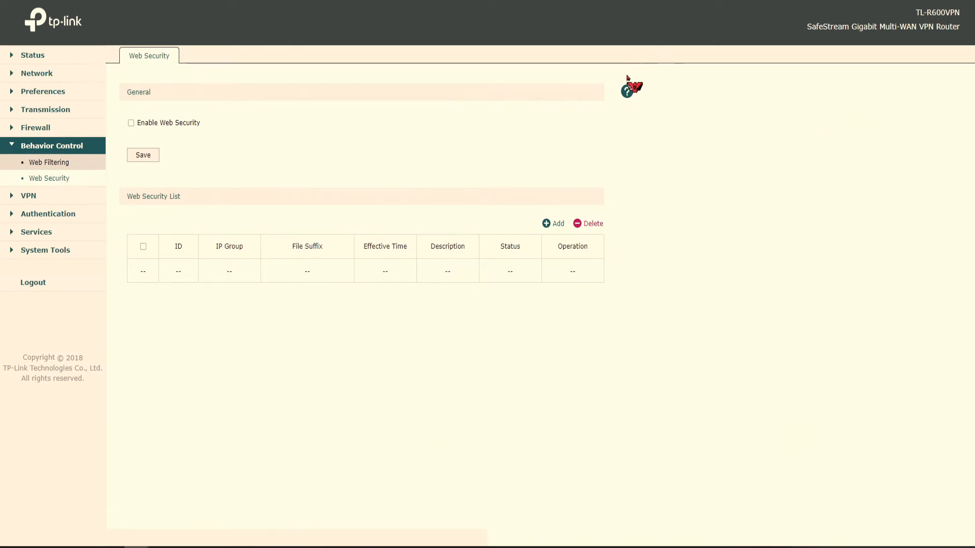
{"action": "left_click", "coordinate": [627, 94]}
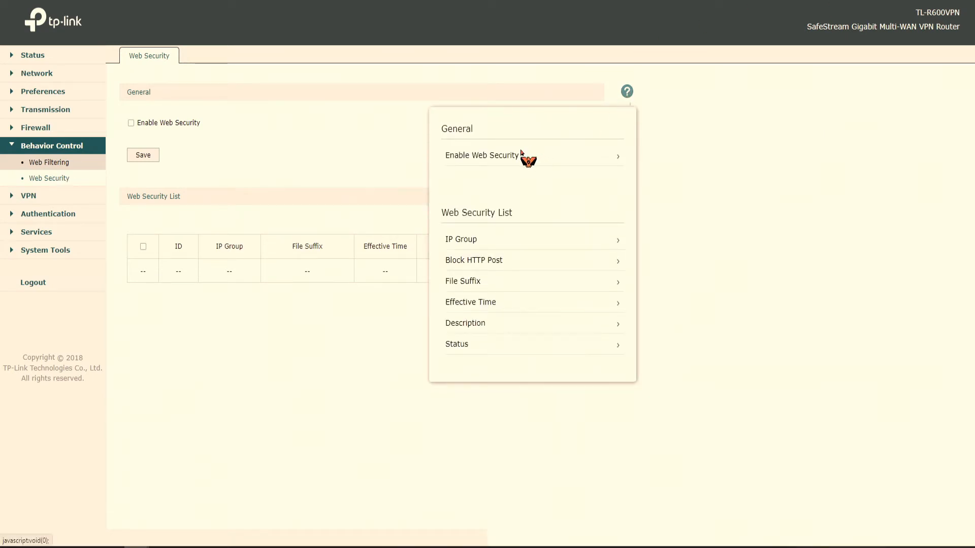
{"action": "left_click", "coordinate": [501, 155]}
{"action": "left_click", "coordinate": [473, 279]}
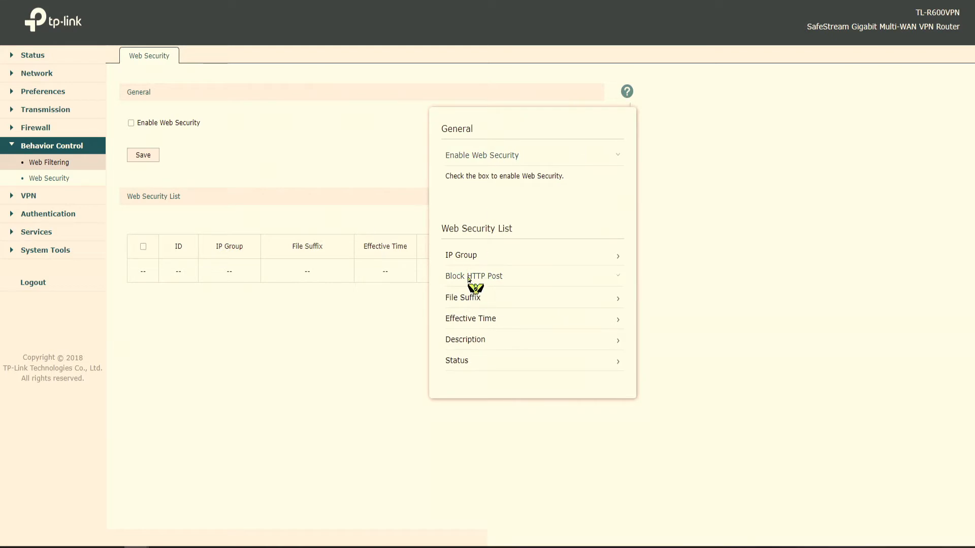
{"action": "left_click", "coordinate": [482, 332]}
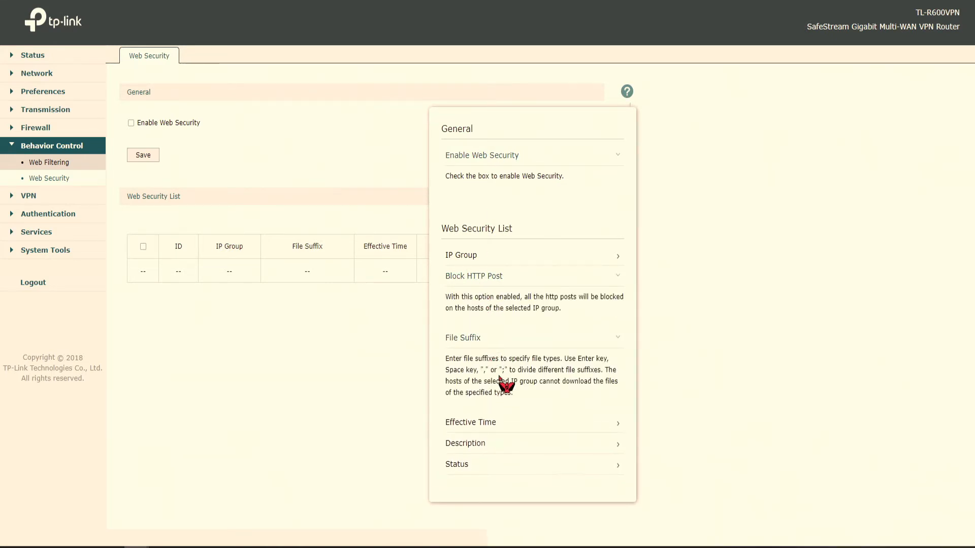
{"action": "left_click", "coordinate": [505, 422]}
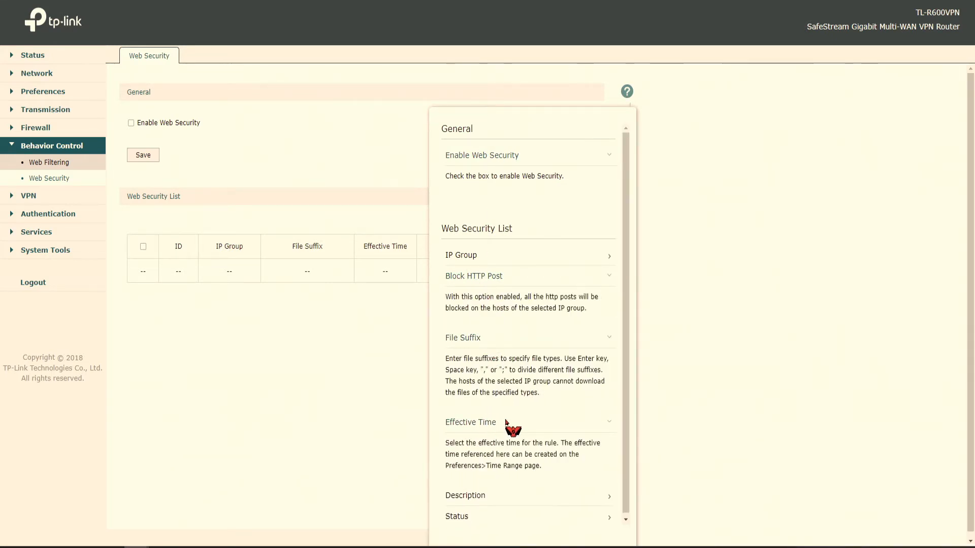
Read the Web Security help entries for Description, Status and IP Group.
{"action": "scroll", "coordinate": [487, 498], "scroll_direction": "down", "scroll_amount": 1}
{"action": "left_click", "coordinate": [487, 499]}
{"action": "scroll", "coordinate": [493, 482], "scroll_direction": "down", "scroll_amount": 1}
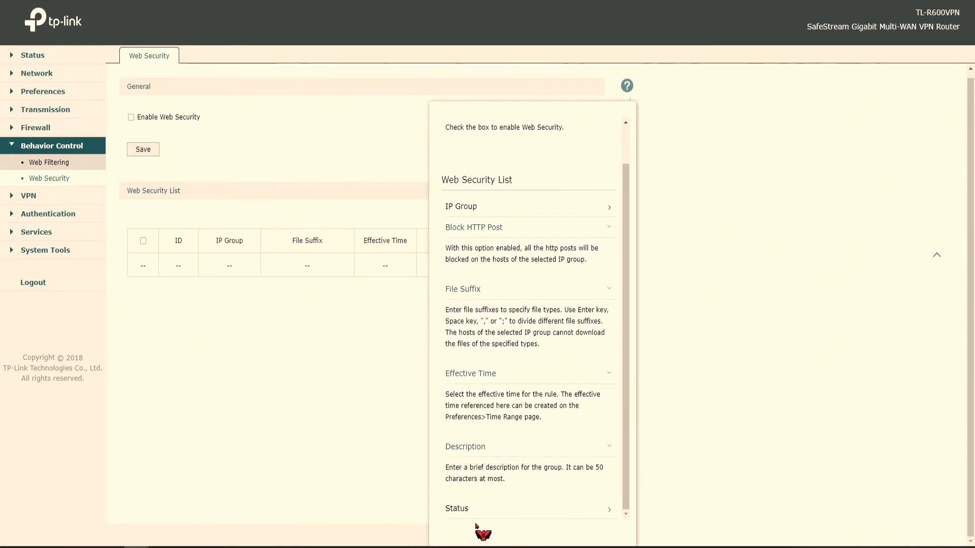
{"action": "left_click", "coordinate": [464, 508]}
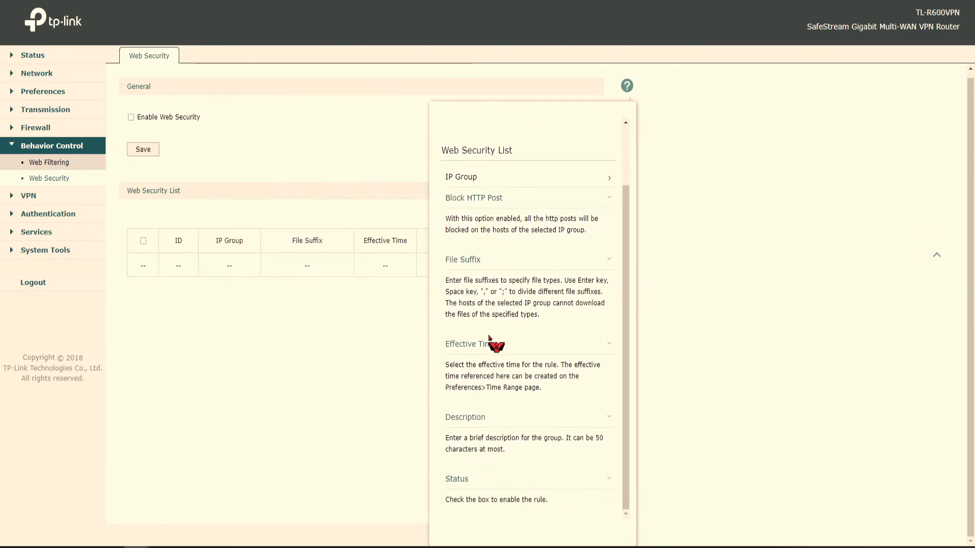
{"action": "scroll", "coordinate": [498, 342], "scroll_direction": "up", "scroll_amount": 3}
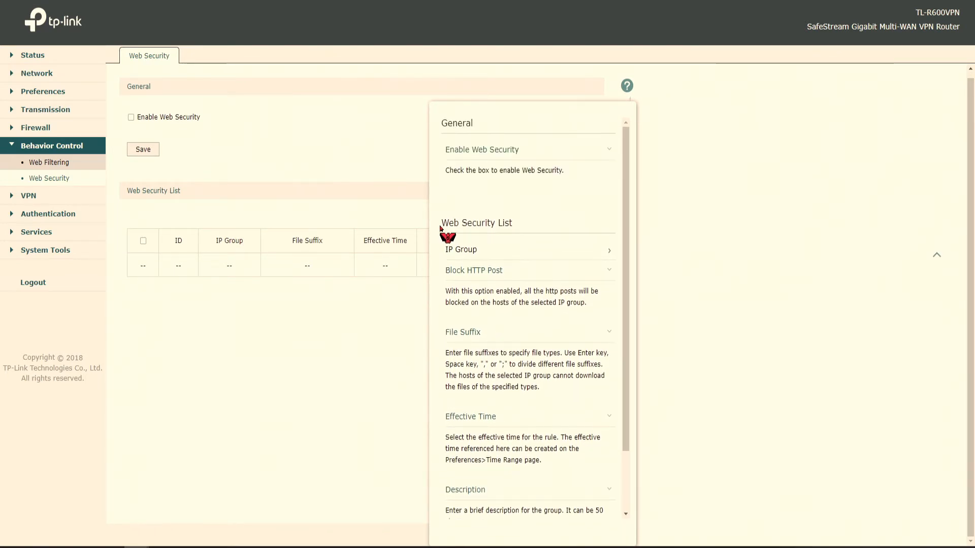
{"action": "left_click", "coordinate": [481, 252]}
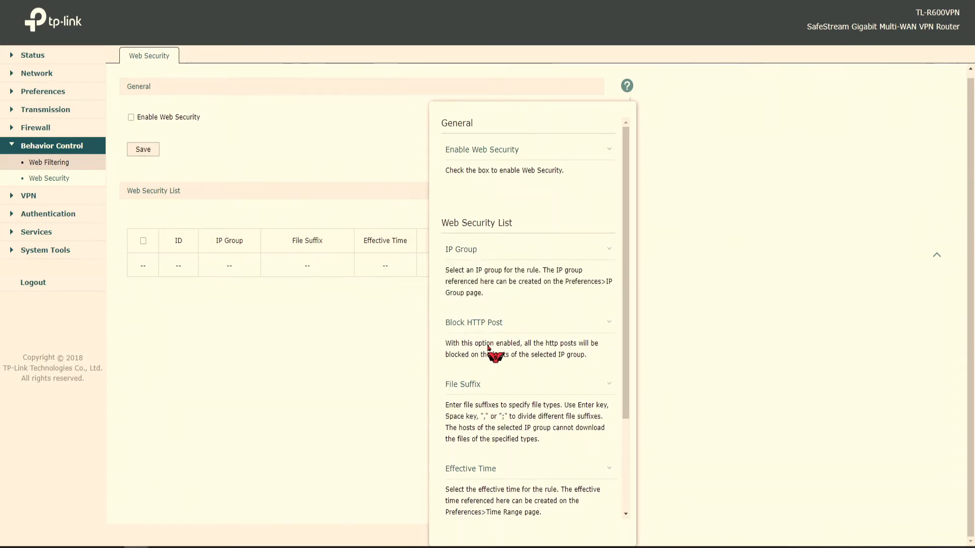
{"action": "scroll", "coordinate": [490, 347], "scroll_direction": "down", "scroll_amount": 1}
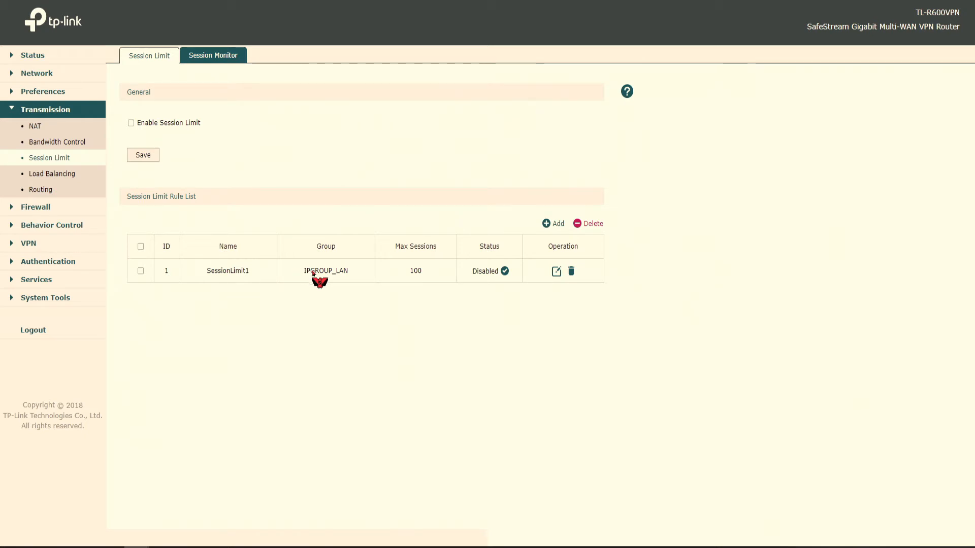
Review the SessionLimit1 rule's group and maximum sessions, glance at the session monitor, and return to the session limit rules.
{"action": "left_click_drag", "start_coordinate": [356, 277], "coordinate": [303, 276]}
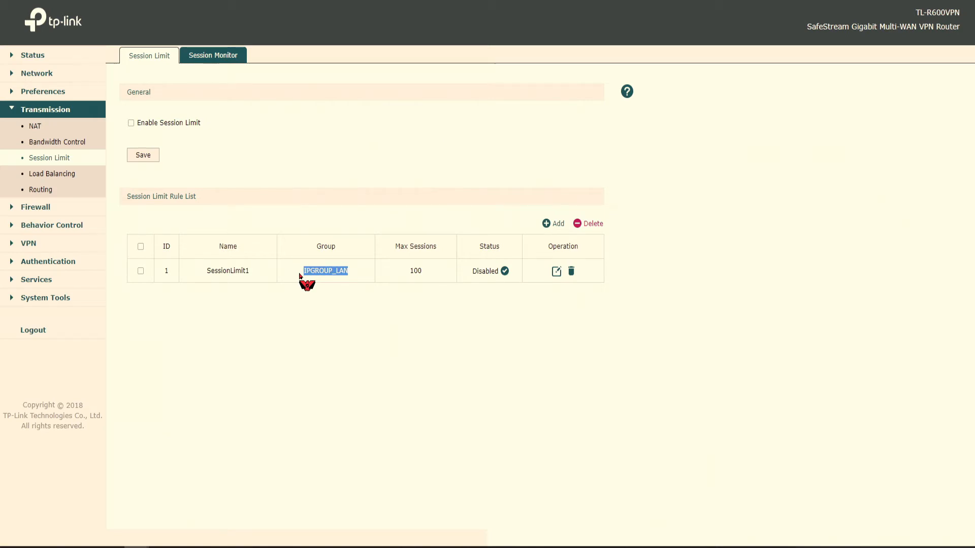
{"action": "left_click_drag", "start_coordinate": [428, 274], "coordinate": [411, 273]}
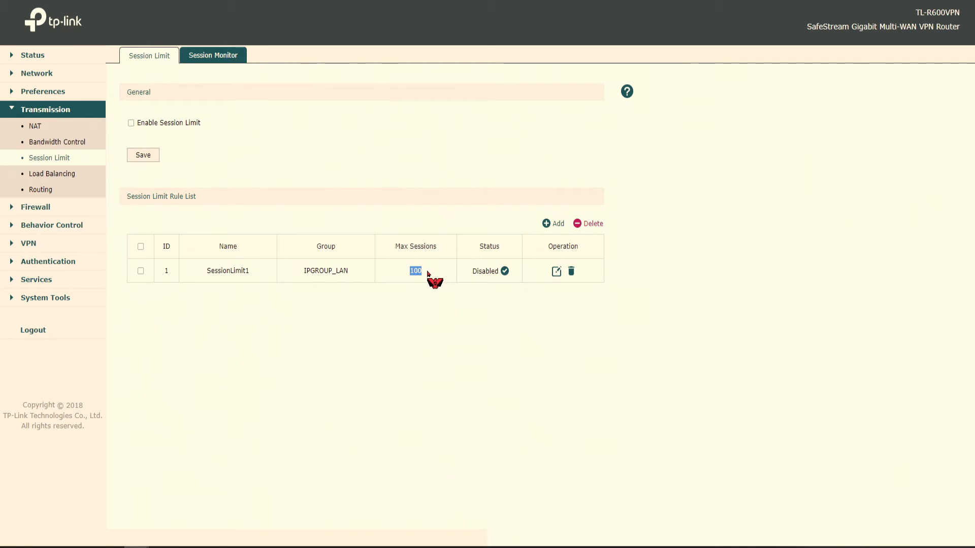
{"action": "left_click", "coordinate": [220, 57]}
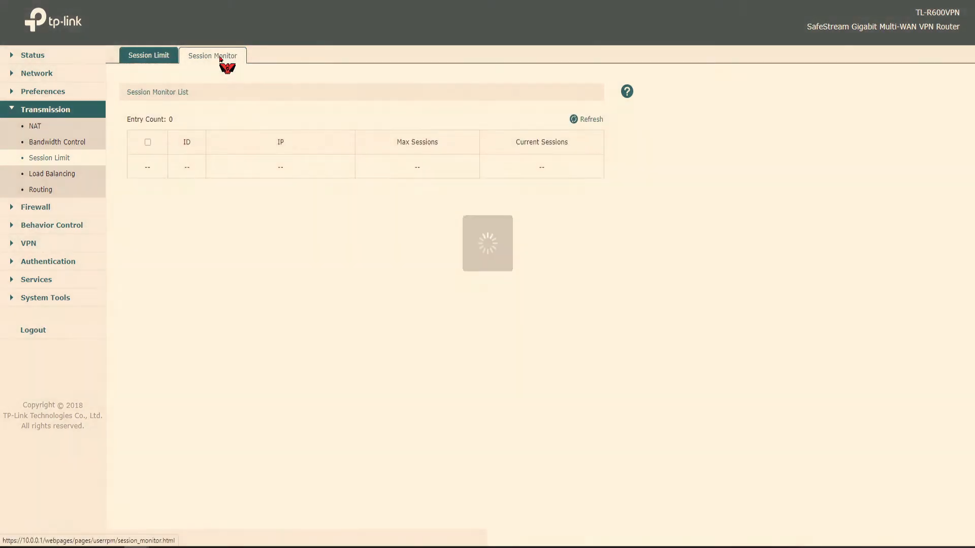
{"action": "left_click", "coordinate": [141, 58]}
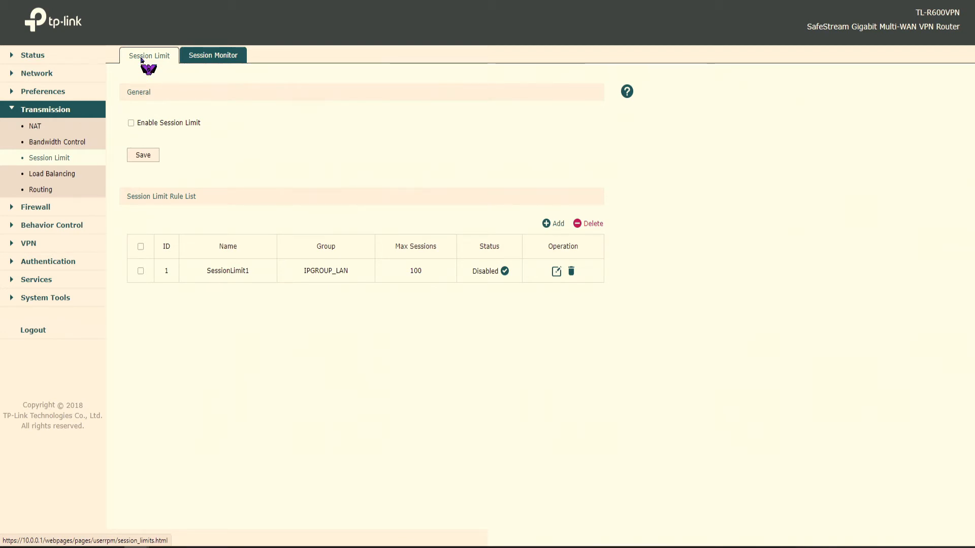
Examine the IP, Max Sessions and Current Sessions columns of the session monitor list.
{"action": "left_click", "coordinate": [212, 56]}
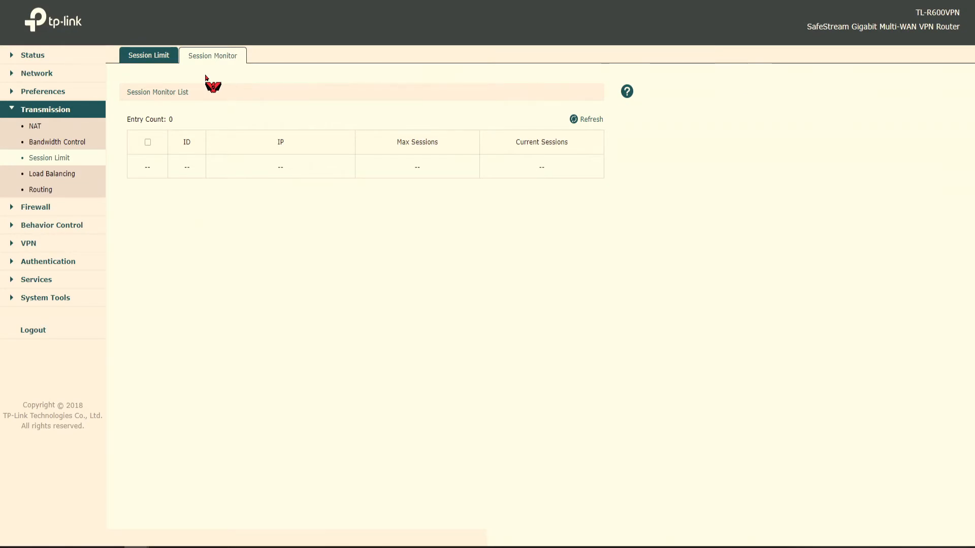
{"action": "left_click_drag", "start_coordinate": [155, 162], "coordinate": [298, 162]}
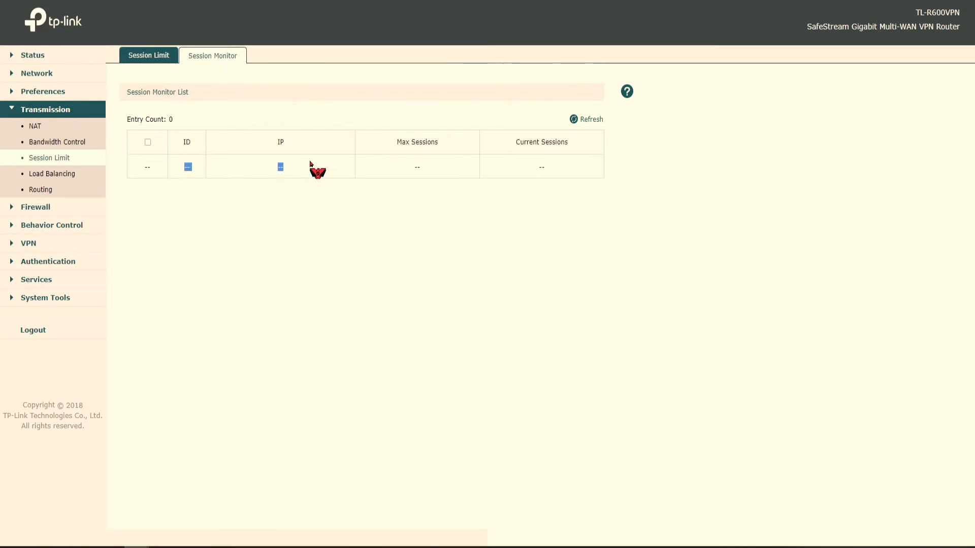
{"action": "left_click_drag", "start_coordinate": [441, 166], "coordinate": [404, 168]}
{"action": "left_click_drag", "start_coordinate": [610, 176], "coordinate": [504, 170]}
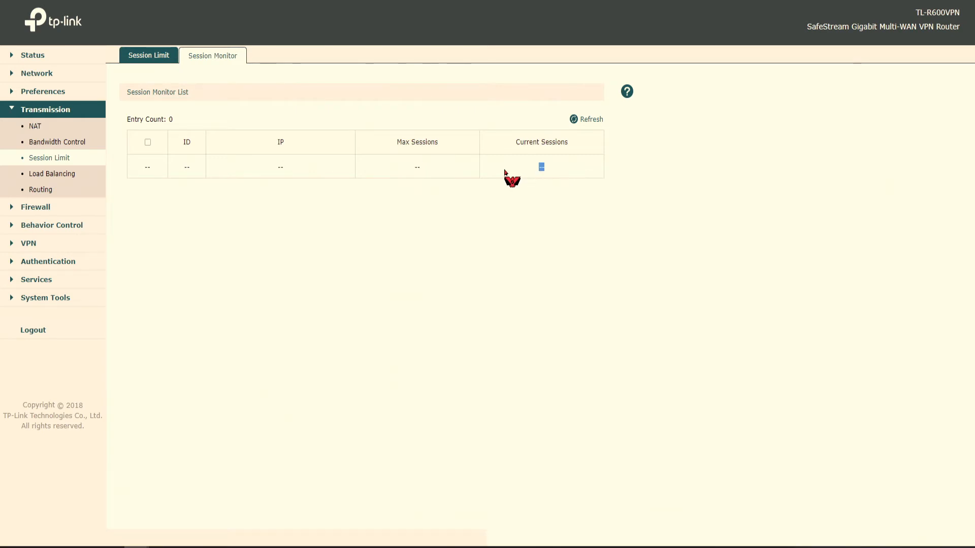
{"action": "left_click", "coordinate": [499, 169]}
Compare the session limit rule's maximum sessions with the Max Sessions column in the session monitor.
{"action": "left_click", "coordinate": [173, 56]}
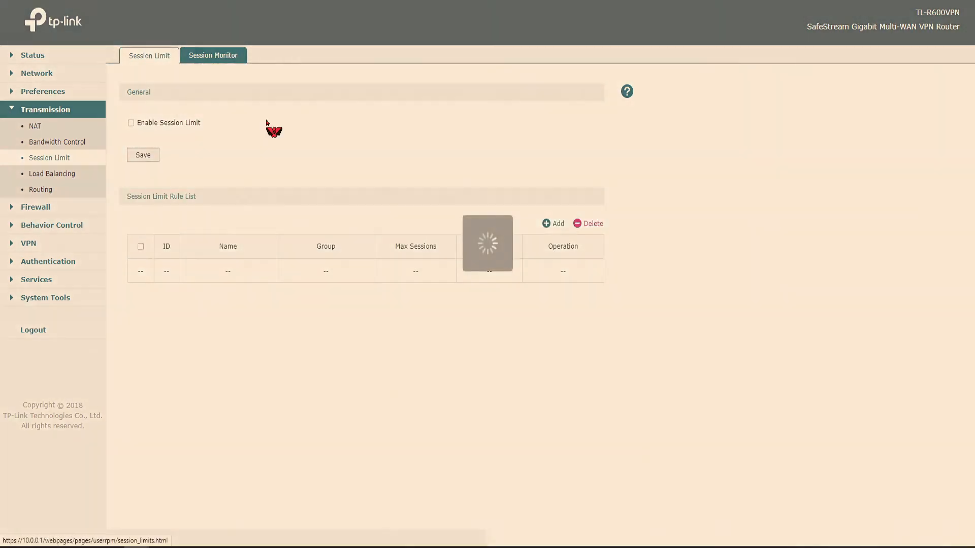
{"action": "left_click_drag", "start_coordinate": [424, 278], "coordinate": [409, 272]}
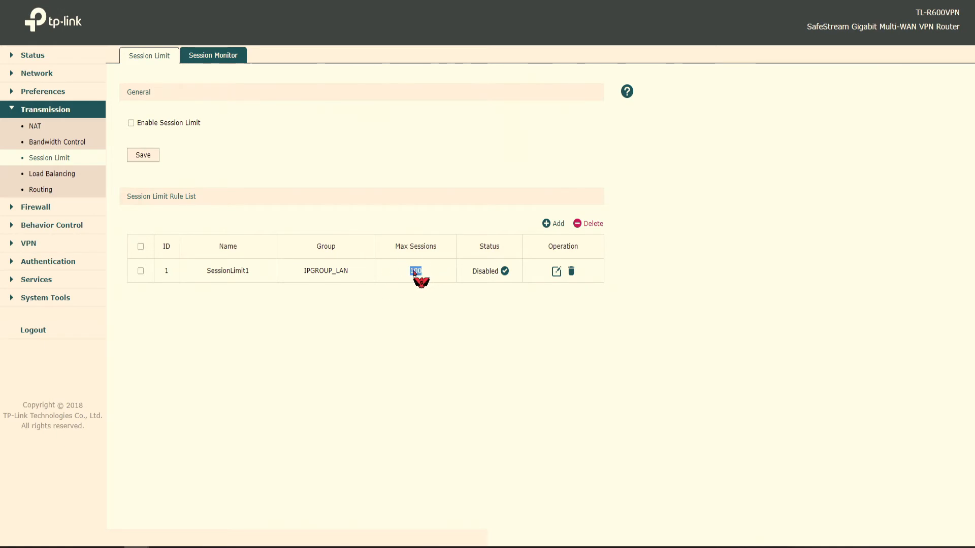
{"action": "left_click", "coordinate": [205, 57]}
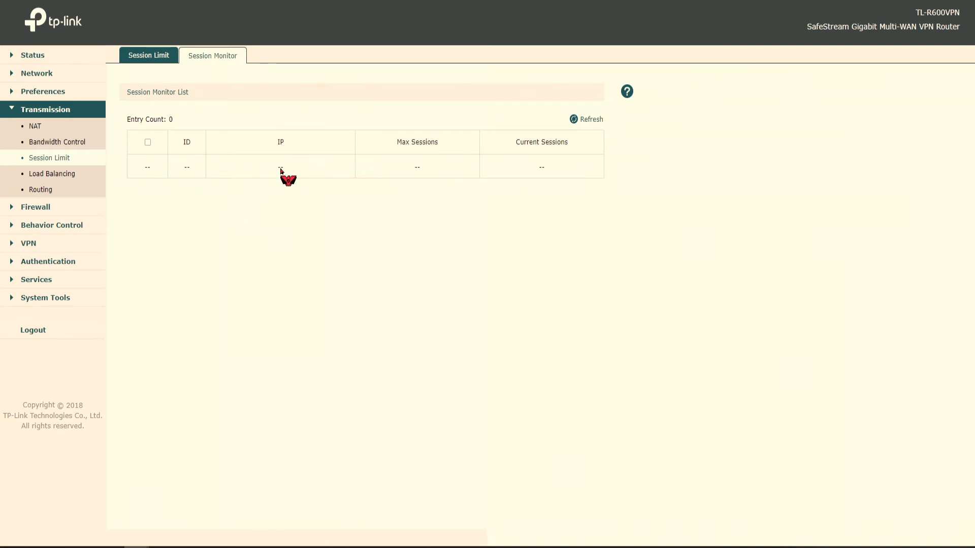
{"action": "double_click", "coordinate": [417, 168]}
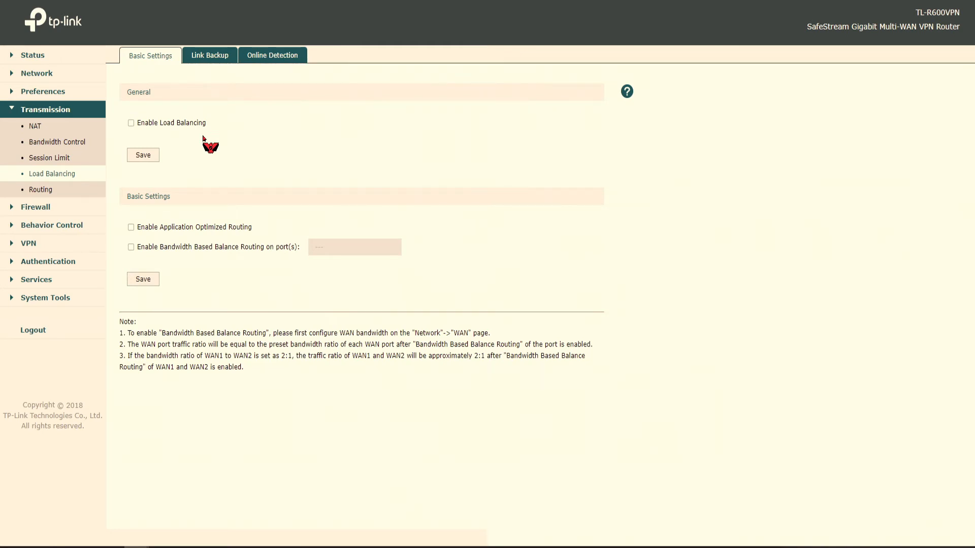
View load balancing's link backup rule list and examine the WAN1 port's status in online detection.
{"action": "left_click", "coordinate": [210, 59]}
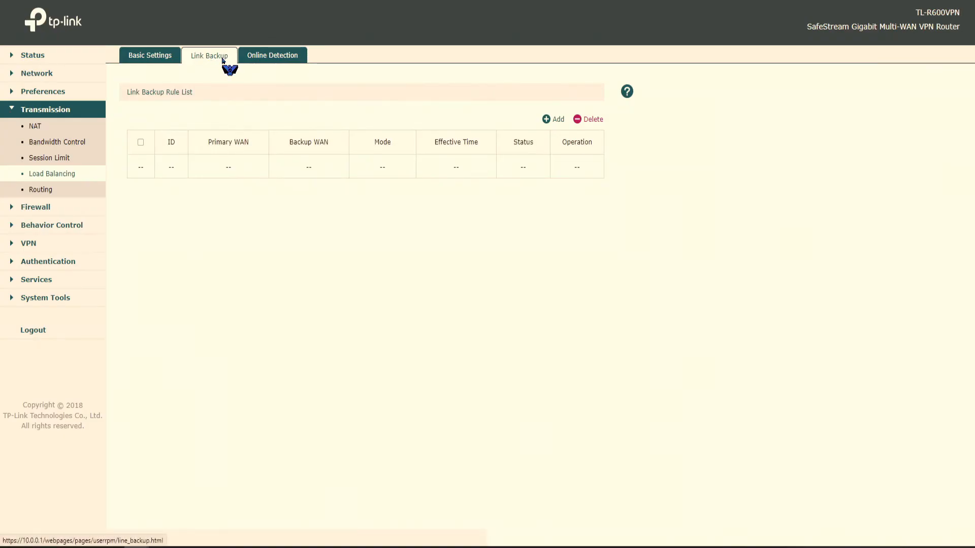
{"action": "left_click", "coordinate": [554, 119]}
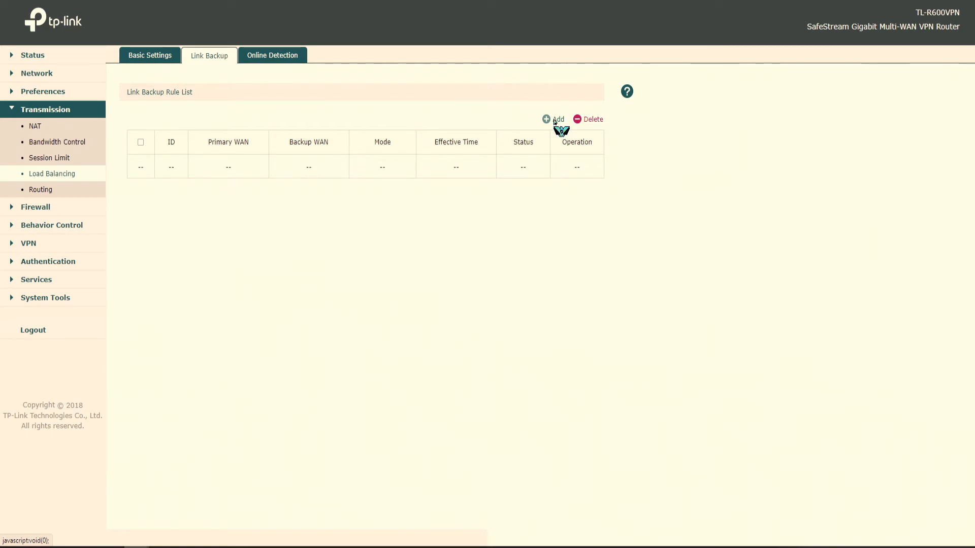
{"action": "left_click", "coordinate": [264, 58]}
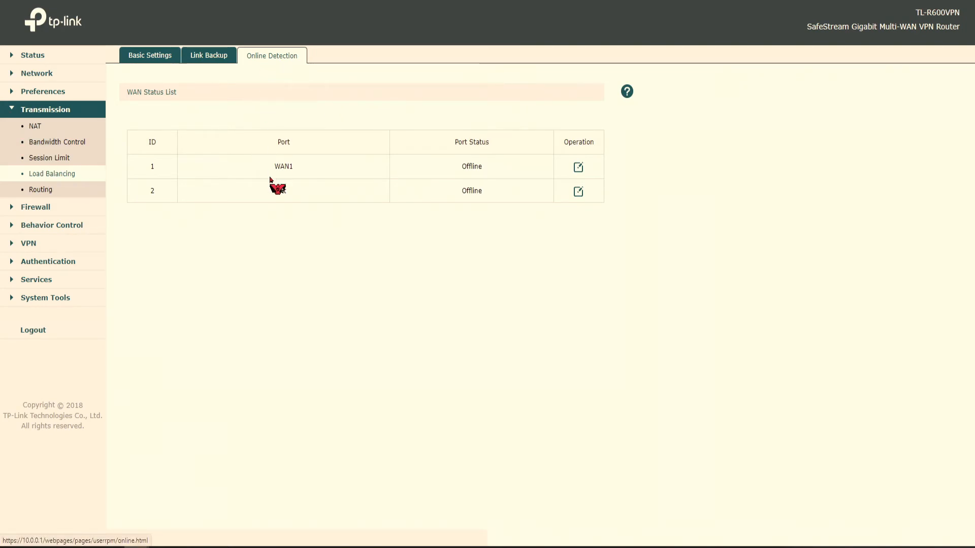
{"action": "double_click", "coordinate": [282, 167]}
{"action": "double_click", "coordinate": [474, 167]}
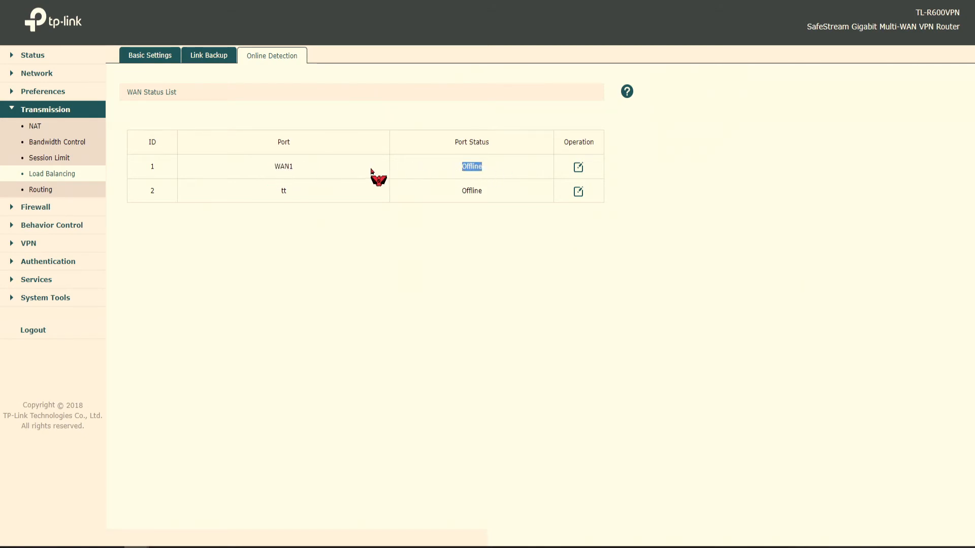
{"action": "double_click", "coordinate": [279, 165]}
{"action": "double_click", "coordinate": [470, 167]}
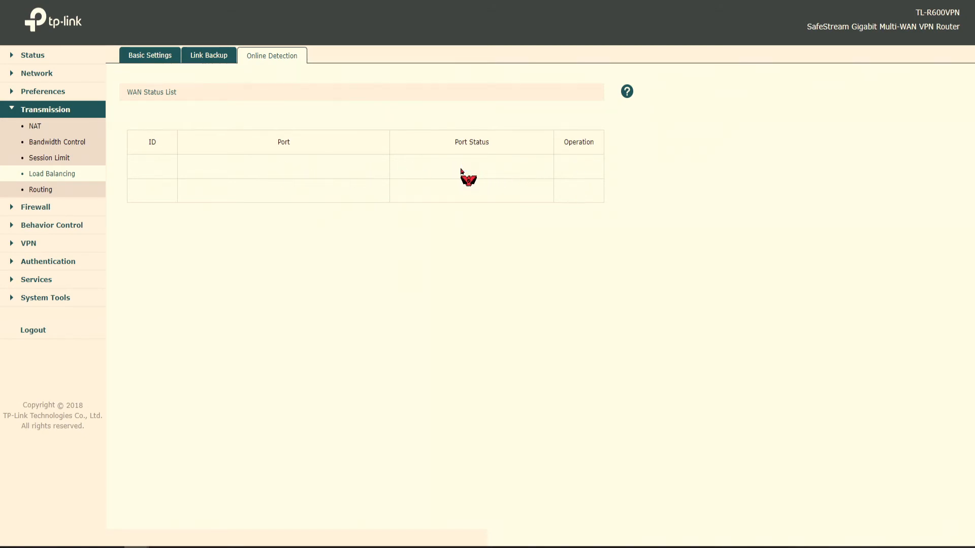
{"action": "double_click", "coordinate": [283, 167]}
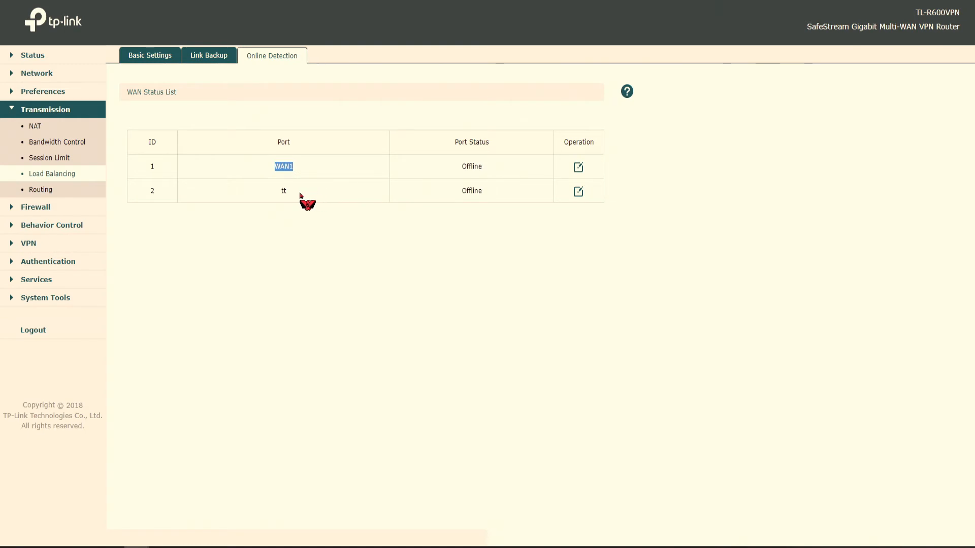
{"action": "double_click", "coordinate": [282, 167]}
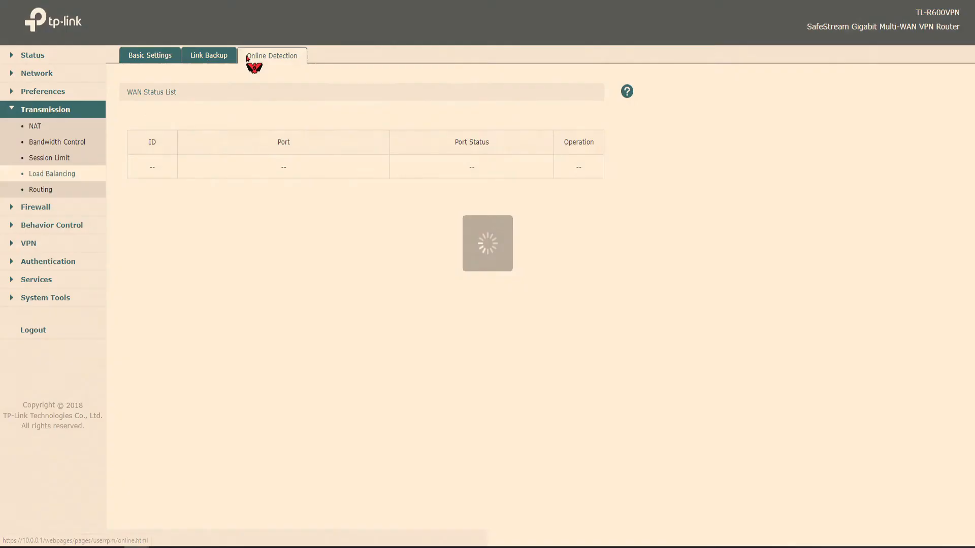
Revisit the link backup rule list and the basic load balancing settings.
{"action": "left_click", "coordinate": [203, 57]}
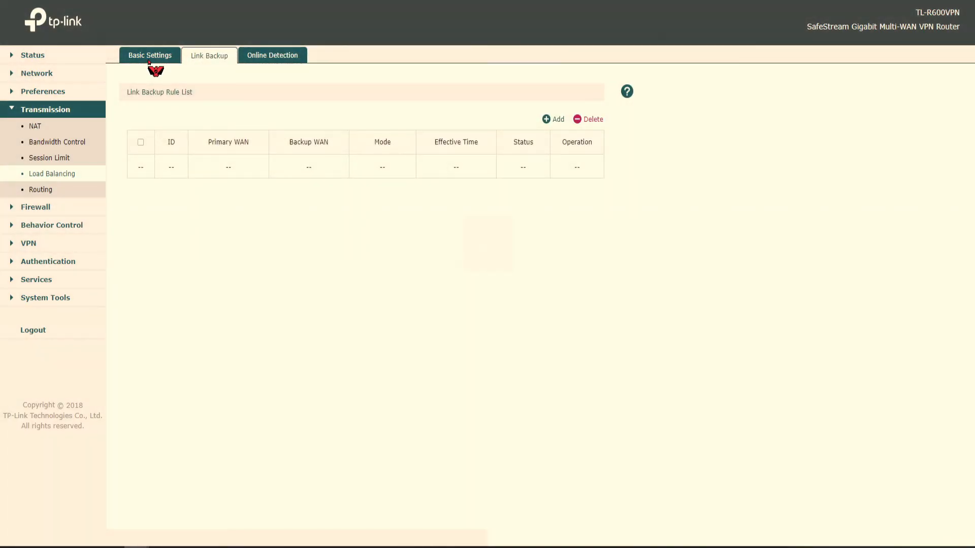
{"action": "left_click", "coordinate": [159, 60]}
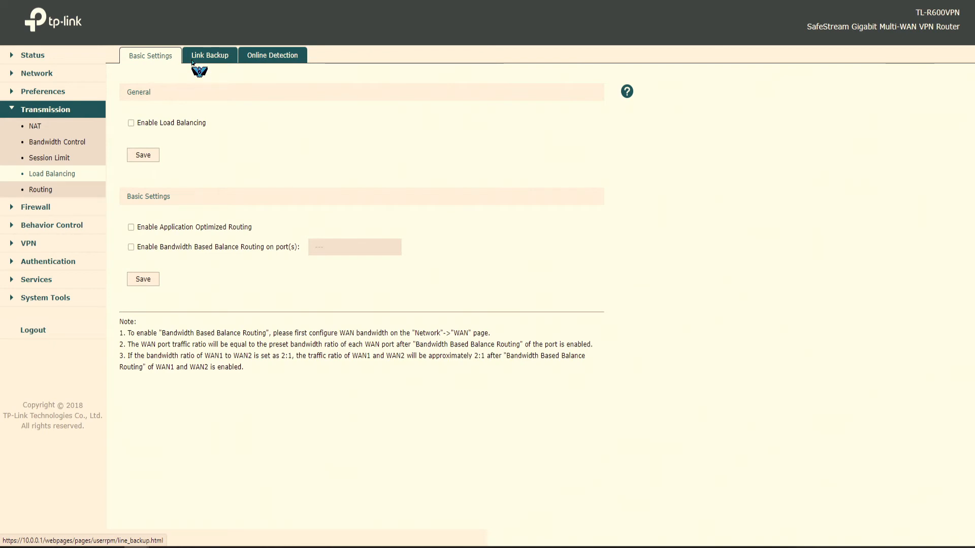
{"action": "left_click", "coordinate": [158, 57]}
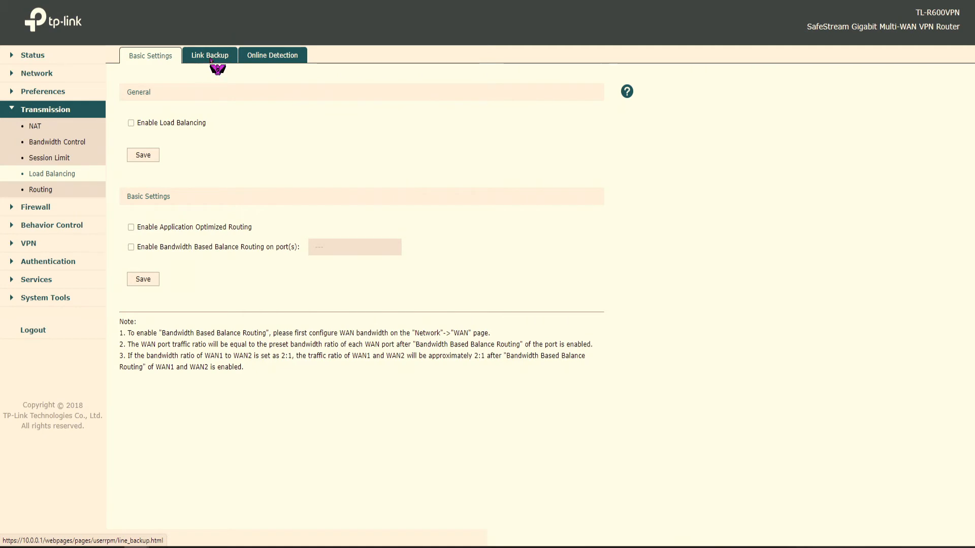
Browse the pages listed under the Firewall, Behavior Control and VPN sections.
{"action": "left_click", "coordinate": [47, 127]}
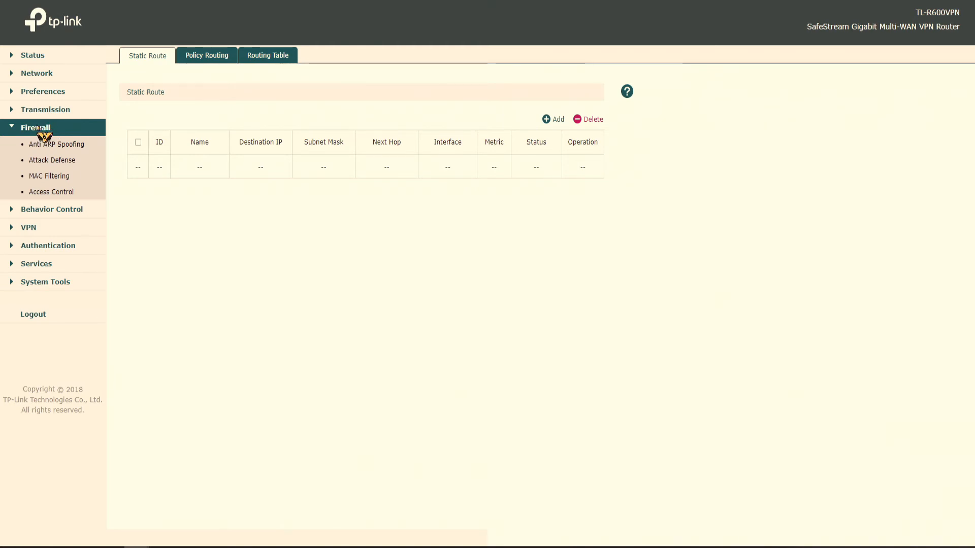
{"action": "left_click", "coordinate": [47, 211]}
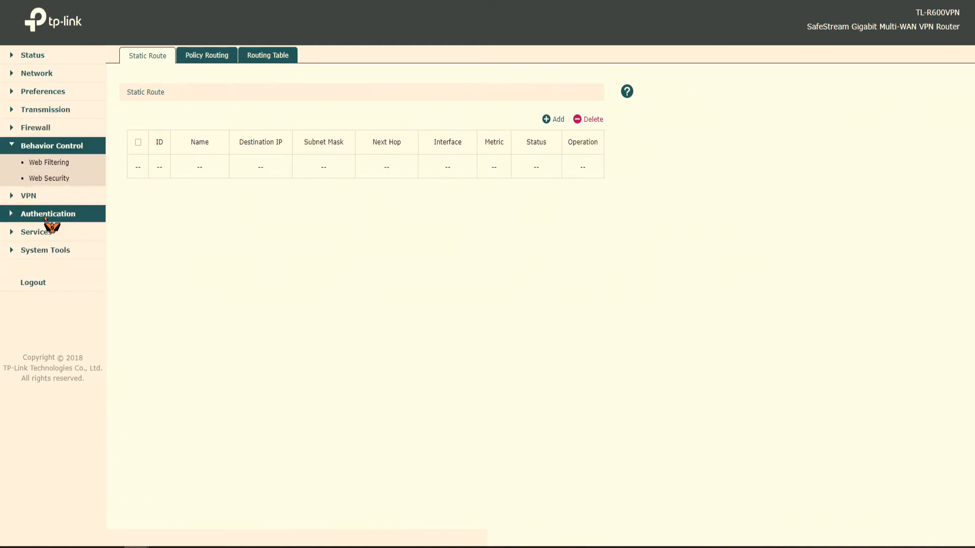
{"action": "left_click", "coordinate": [45, 196]}
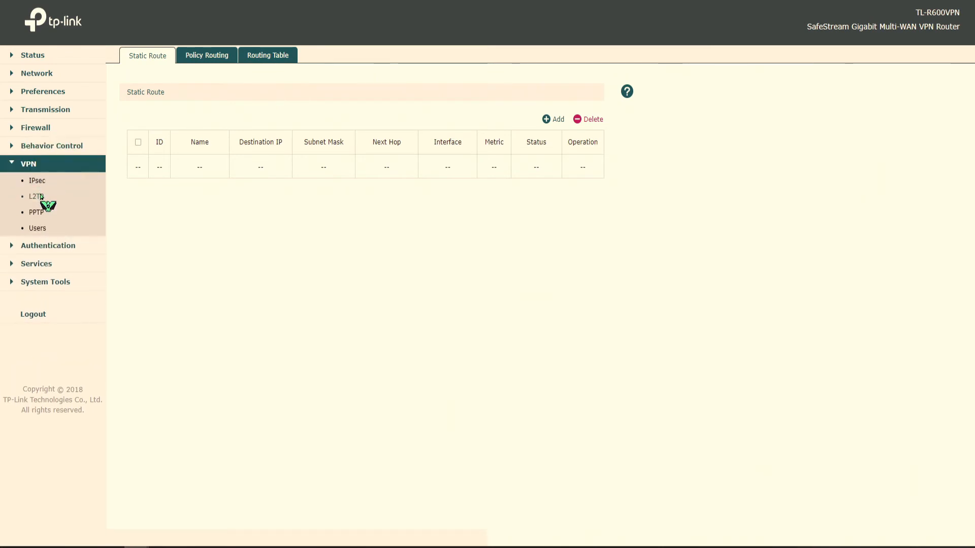
Return to the Transmission section's routing page and view the routing table.
{"action": "left_click", "coordinate": [45, 132]}
{"action": "left_click", "coordinate": [48, 109]}
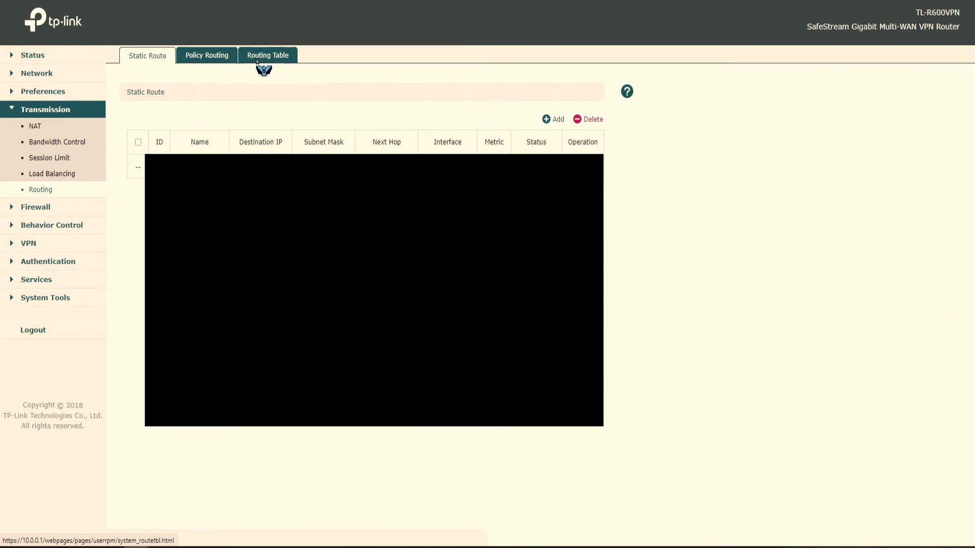
{"action": "left_click", "coordinate": [261, 60]}
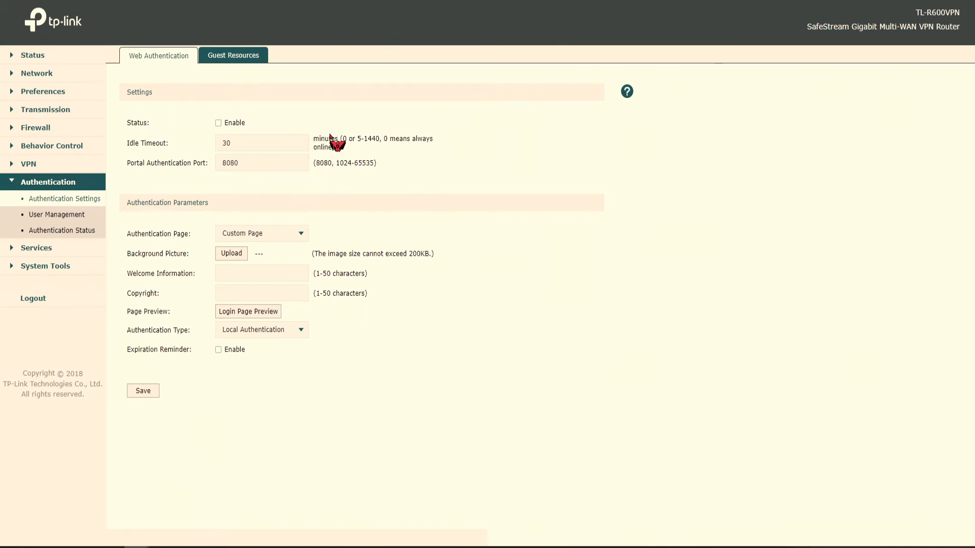
Examine the web authentication settings, guest resources, user configuration backup and authentication status pages.
{"action": "left_click_drag", "start_coordinate": [335, 138], "coordinate": [411, 130]}
{"action": "left_click", "coordinate": [329, 85]}
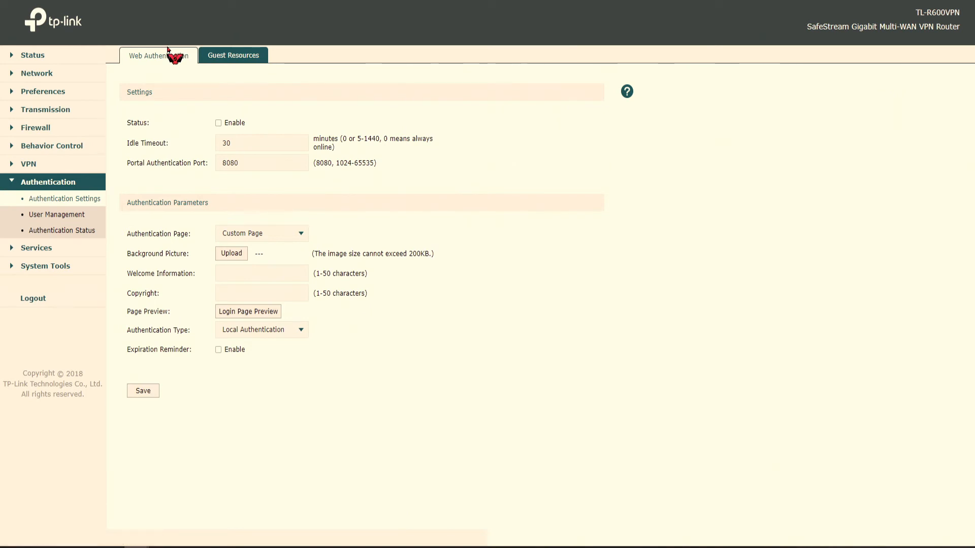
{"action": "left_click", "coordinate": [217, 58]}
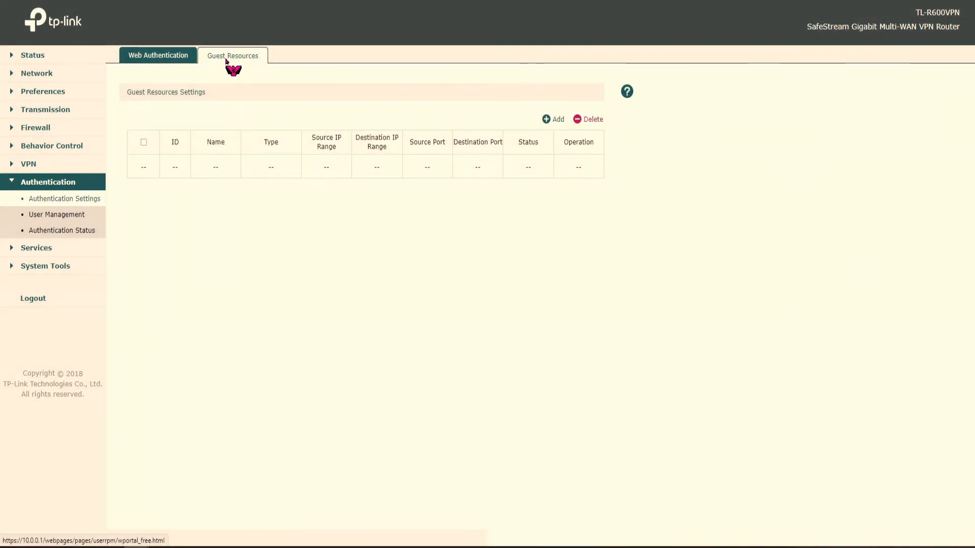
{"action": "left_click", "coordinate": [49, 216]}
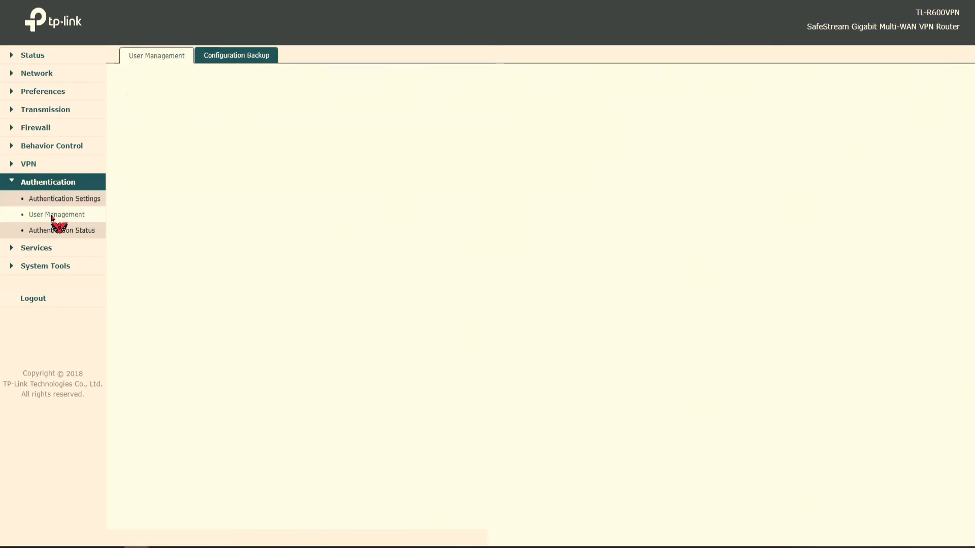
{"action": "left_click", "coordinate": [224, 56]}
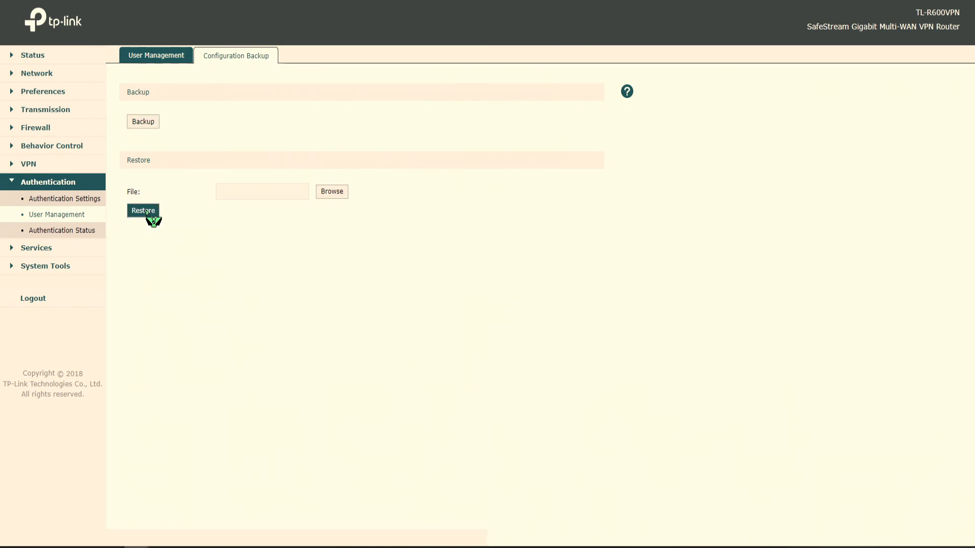
{"action": "left_click", "coordinate": [71, 231]}
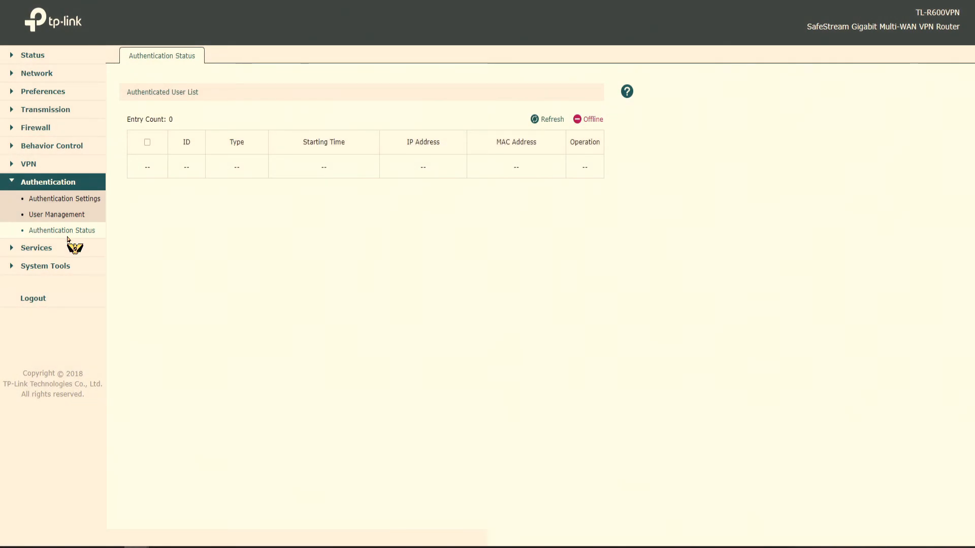
Look through the dynamic DNS service and the system tools for admin setup, management, SNMP, diagnostics and the system log.
{"action": "left_click", "coordinate": [30, 239]}
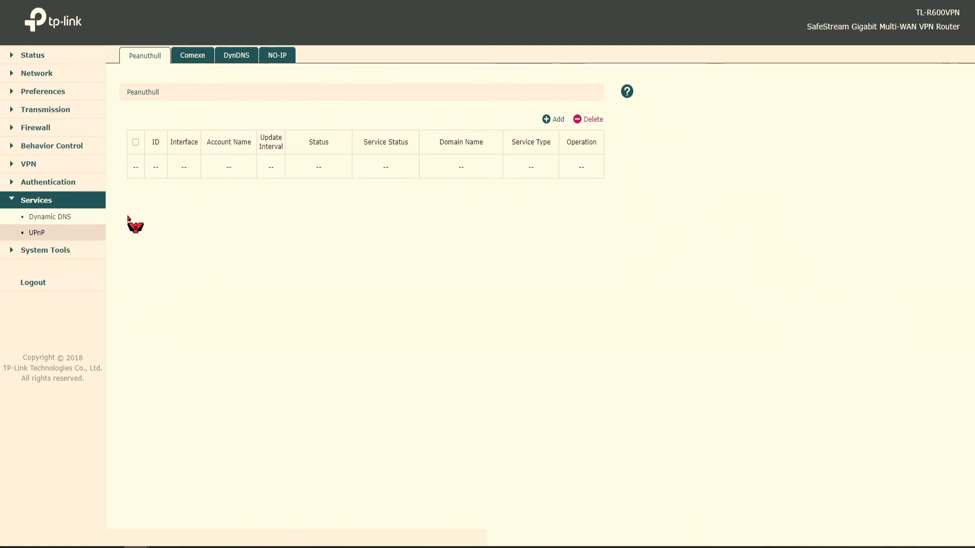
{"action": "left_click", "coordinate": [63, 250]}
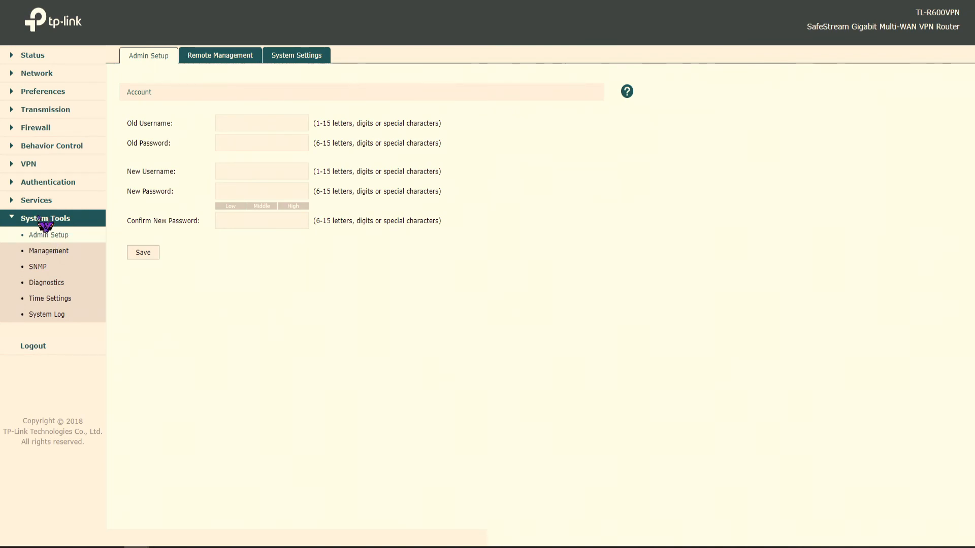
{"action": "left_click", "coordinate": [54, 252]}
{"action": "left_click", "coordinate": [39, 269]}
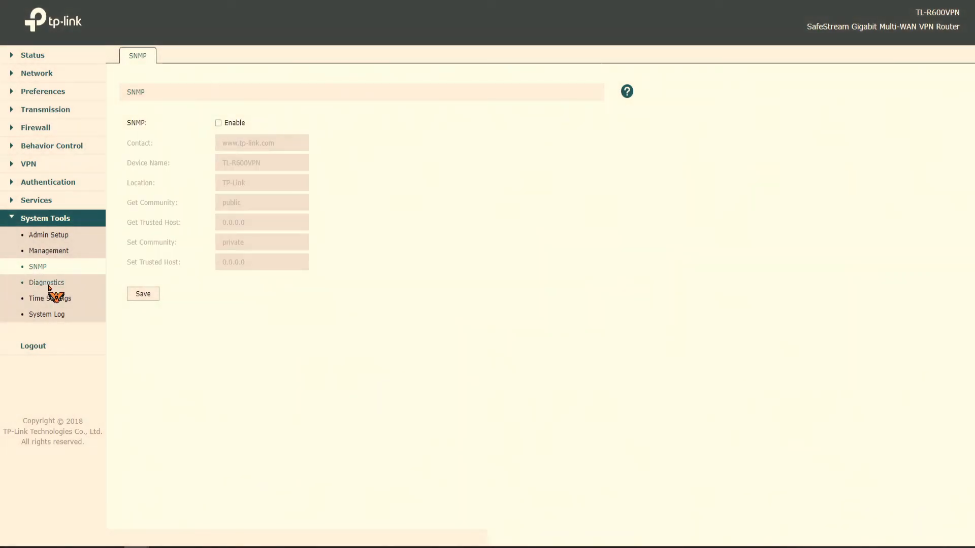
{"action": "left_click", "coordinate": [51, 284]}
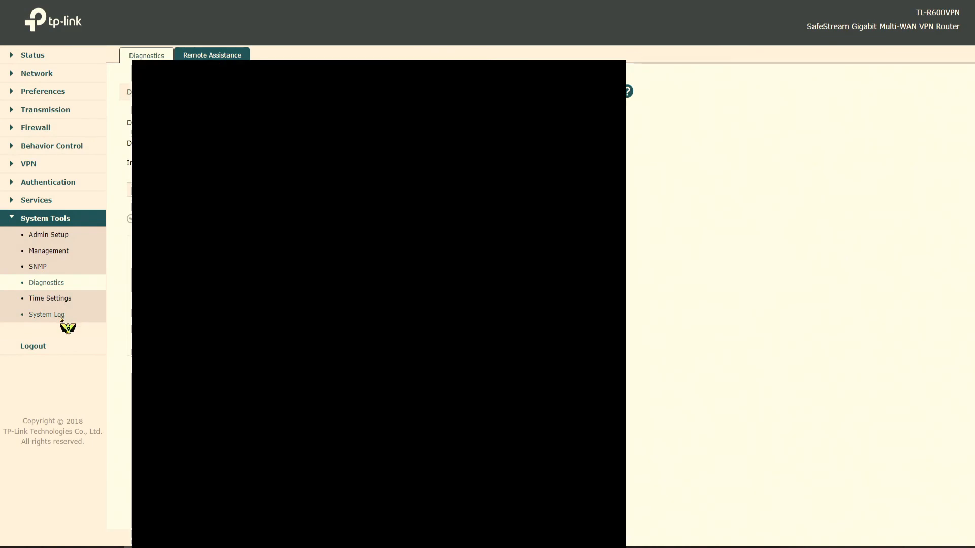
{"action": "left_click", "coordinate": [60, 315]}
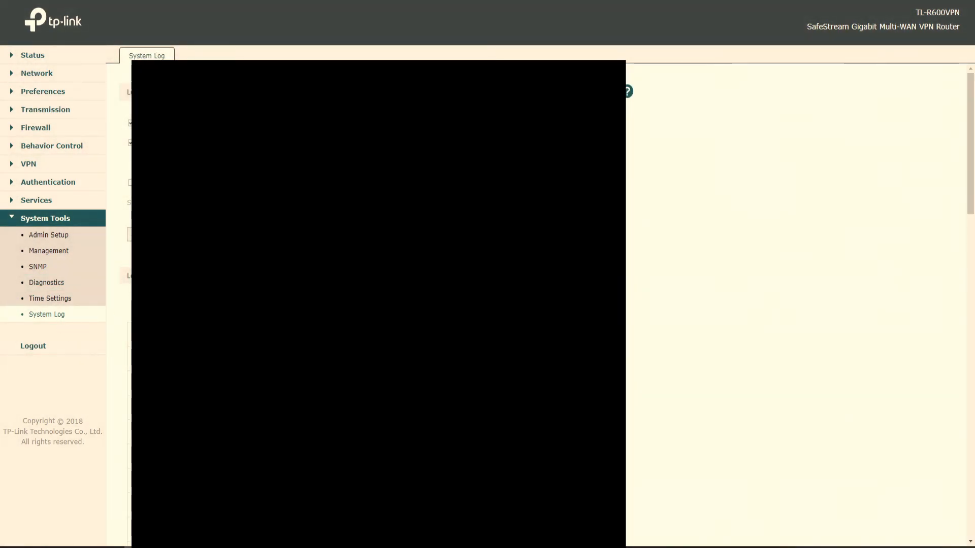
{"action": "scroll", "coordinate": [792, 305], "scroll_direction": "down", "scroll_amount": 5}
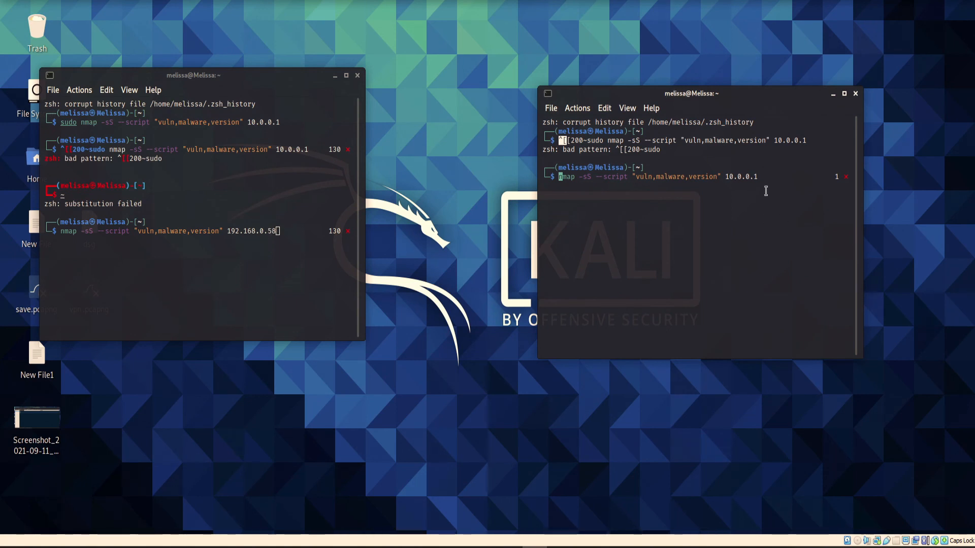
In the Kali terminal, run the nmap -sS "vuln,malware,version" script scan on 192.168.0.58, rerunning it with sudo and the account password.
{"action": "left_click", "coordinate": [298, 236]}
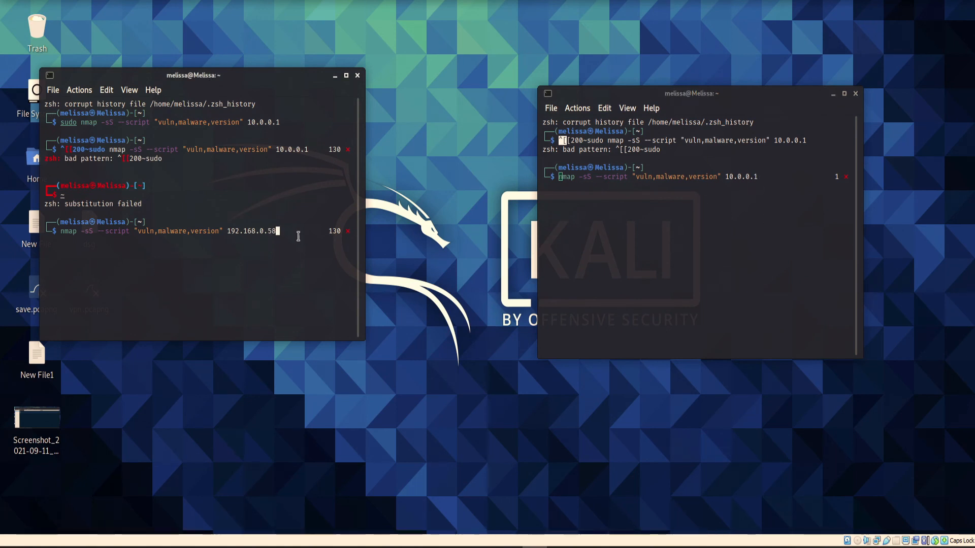
{"action": "key", "text": "Return"}
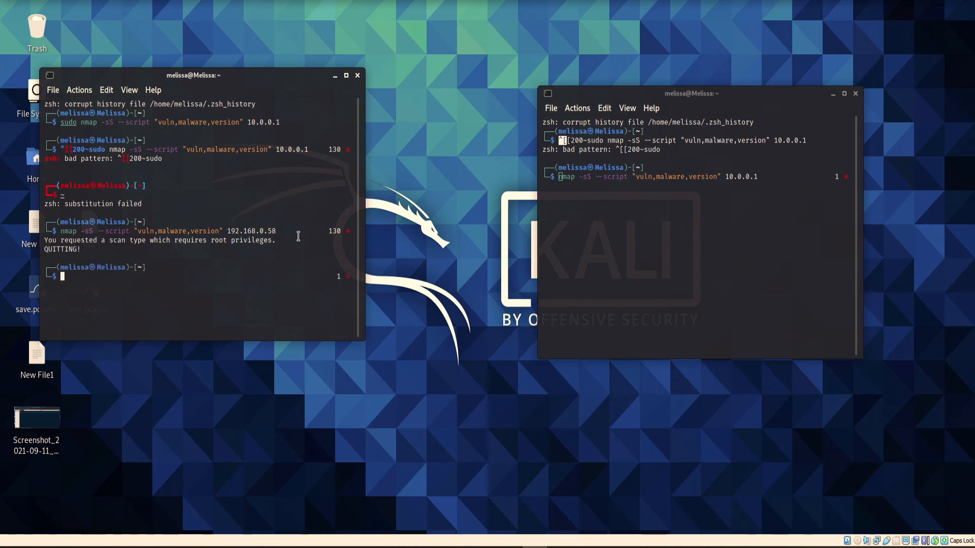
{"action": "key", "text": "Up"}
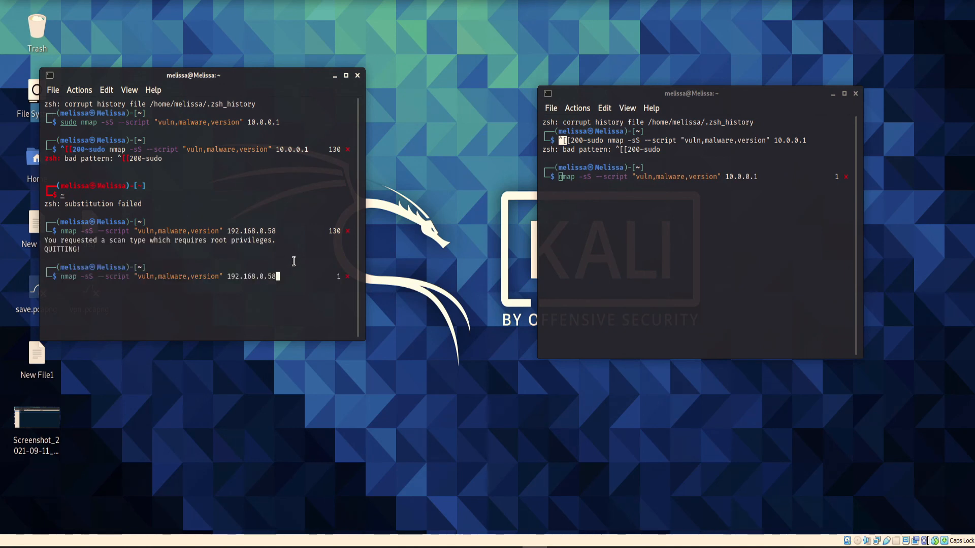
{"action": "key", "text": "Left"}
{"action": "key", "text": "Left"}
{"action": "key", "text": "Left"}
{"action": "key", "text": "Left"}
{"action": "key", "text": "Left"}
{"action": "key", "text": "Left"}
{"action": "key", "text": "Left"}
{"action": "key", "text": "Left"}
{"action": "key", "text": "Left"}
{"action": "key", "text": "Left"}
{"action": "key", "text": "Left"}
{"action": "key", "text": "Left"}
{"action": "key", "text": "Left"}
{"action": "key", "text": "Left"}
{"action": "key", "text": "Left"}
{"action": "key", "text": "Left"}
{"action": "key", "text": "Left"}
{"action": "key", "text": "Left"}
{"action": "key", "text": "Left"}
{"action": "key", "text": "Left"}
{"action": "key", "text": "Left"}
{"action": "key", "text": "Left"}
{"action": "key", "text": "Left"}
{"action": "key", "text": "Left"}
{"action": "key", "text": "Left"}
{"action": "key", "text": "Left"}
{"action": "key", "text": "Left"}
{"action": "key", "text": "Left"}
{"action": "key", "text": "Left"}
{"action": "key", "text": "Left"}
{"action": "key", "text": "Left"}
{"action": "key", "text": "Left"}
{"action": "key", "text": "Left"}
{"action": "key", "text": "Left"}
{"action": "key", "text": "Left"}
{"action": "key", "text": "Left"}
{"action": "key", "text": "Left"}
{"action": "key", "text": "Left"}
{"action": "key", "text": "Left"}
{"action": "key", "text": "Left"}
{"action": "type", "text": "sudo"}
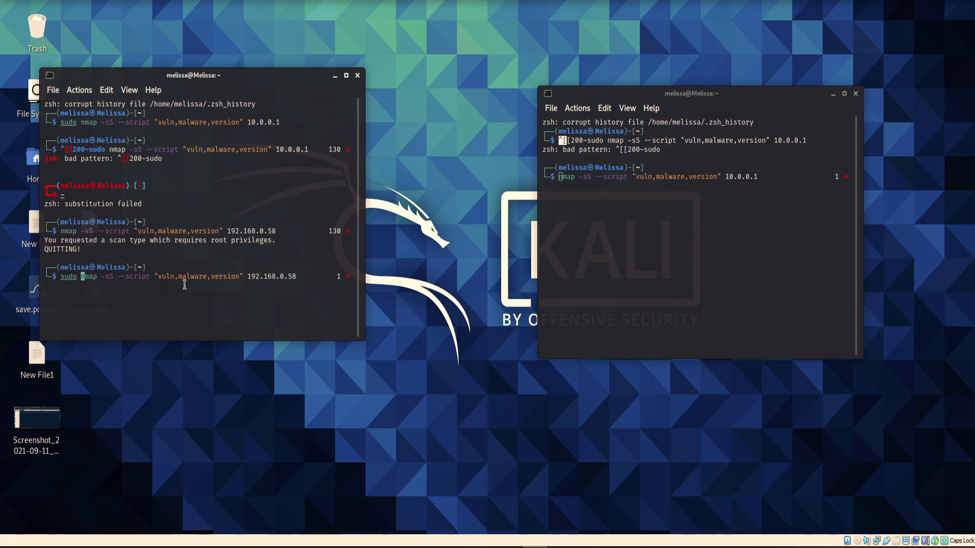
{"action": "key", "text": "Return"}
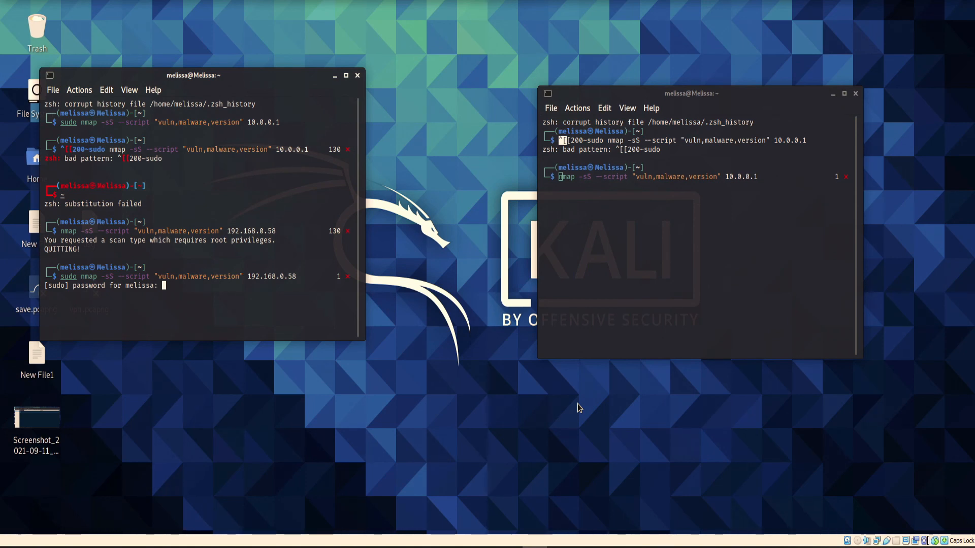
{"action": "key", "text": "Return"}
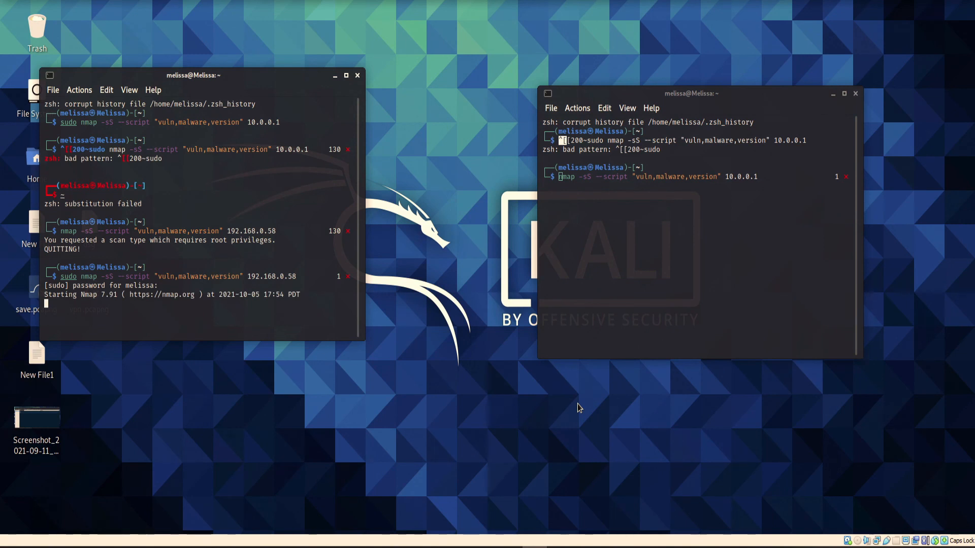
Prefix the prepared nmap scan of 10.0.0.1 with sudo in the second terminal and run it with the account password.
{"action": "left_click", "coordinate": [619, 264]}
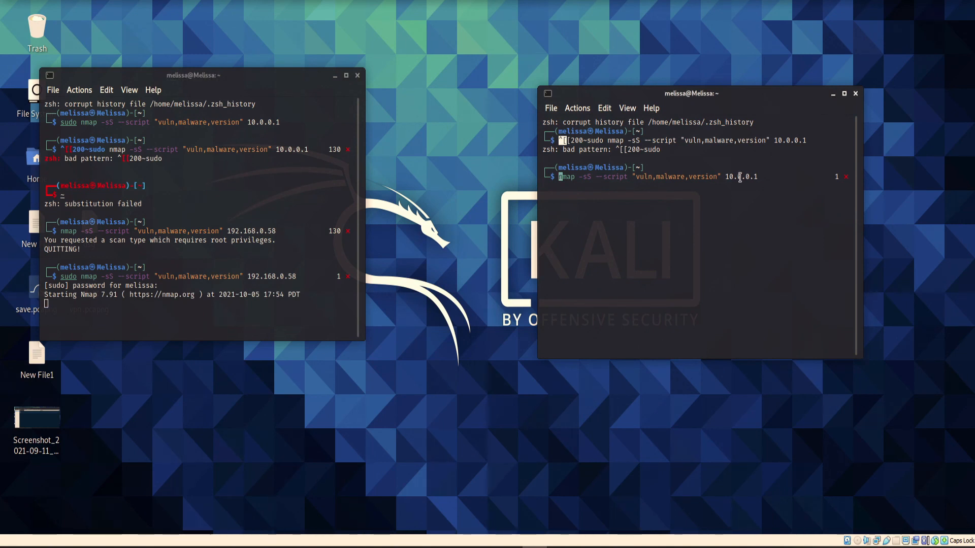
{"action": "key", "text": "Down"}
{"action": "key", "text": "Up"}
{"action": "key", "text": "Left"}
{"action": "key", "text": "Left"}
{"action": "key", "text": "Left"}
{"action": "key", "text": "Left"}
{"action": "key", "text": "Left"}
{"action": "key", "text": "Left"}
{"action": "key", "text": "Left"}
{"action": "key", "text": "Left"}
{"action": "key", "text": "Left"}
{"action": "key", "text": "Left"}
{"action": "key", "text": "Left"}
{"action": "key", "text": "Left"}
{"action": "key", "text": "Left"}
{"action": "key", "text": "Left"}
{"action": "key", "text": "Left"}
{"action": "key", "text": "Left"}
{"action": "key", "text": "Left"}
{"action": "key", "text": "Left"}
{"action": "key", "text": "Left"}
{"action": "key", "text": "Left"}
{"action": "key", "text": "Left"}
{"action": "key", "text": "Left"}
{"action": "key", "text": "Left"}
{"action": "key", "text": "Left"}
{"action": "key", "text": "Left"}
{"action": "key", "text": "Left"}
{"action": "key", "text": "Left"}
{"action": "key", "text": "Left"}
{"action": "key", "text": "Left"}
{"action": "key", "text": "Left"}
{"action": "key", "text": "Left"}
{"action": "key", "text": "Left"}
{"action": "key", "text": "Left"}
{"action": "key", "text": "Left"}
{"action": "key", "text": "Left"}
{"action": "type", "text": "sudo"}
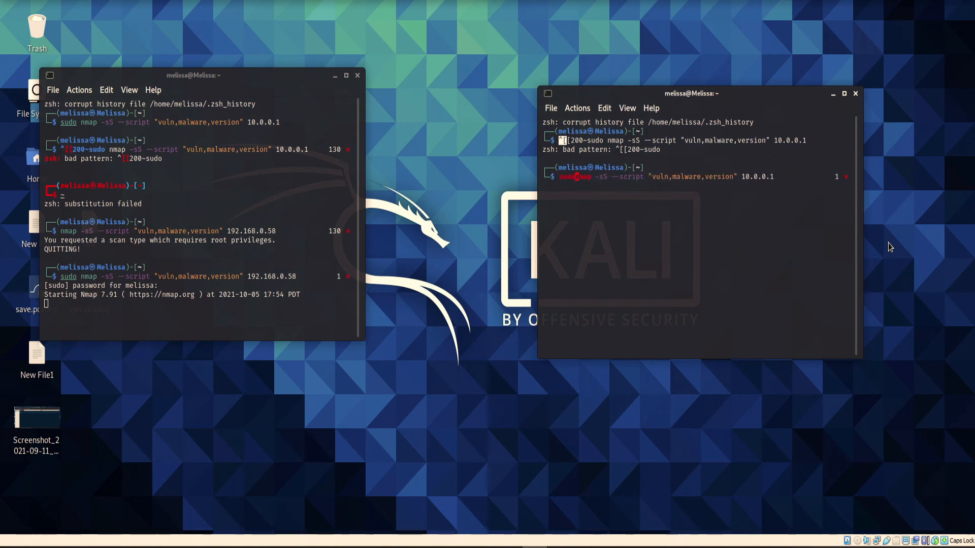
{"action": "key", "text": "Return"}
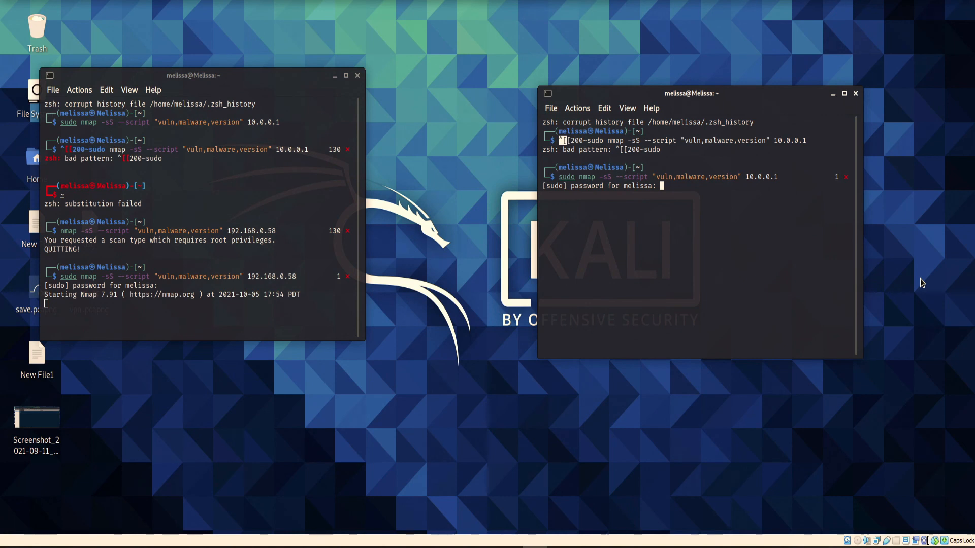
{"action": "key", "text": "Return"}
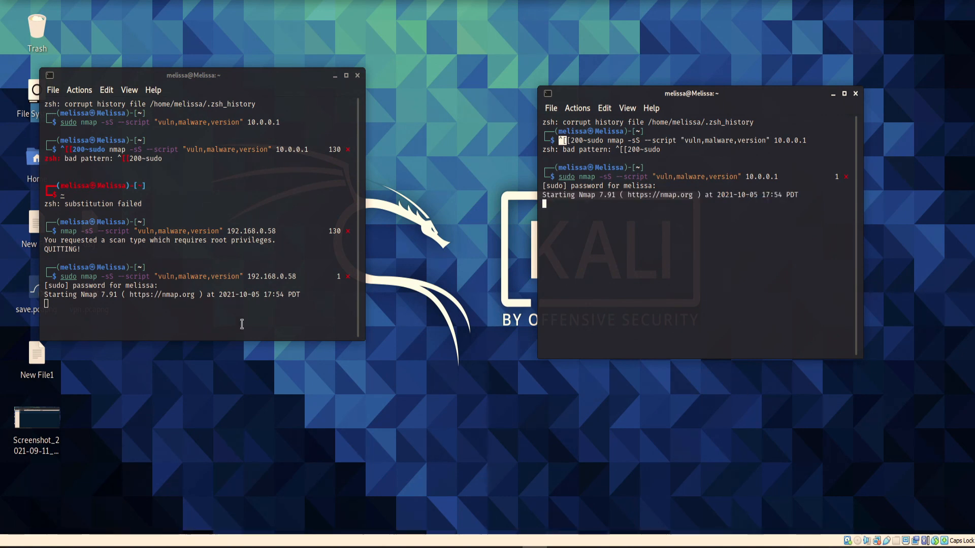
Examine the nmap report for 192.168.0.58, covering ports 53, 80 and 443 and their HTTP script results.
{"action": "left_click", "coordinate": [216, 289]}
{"action": "left_click", "coordinate": [707, 234]}
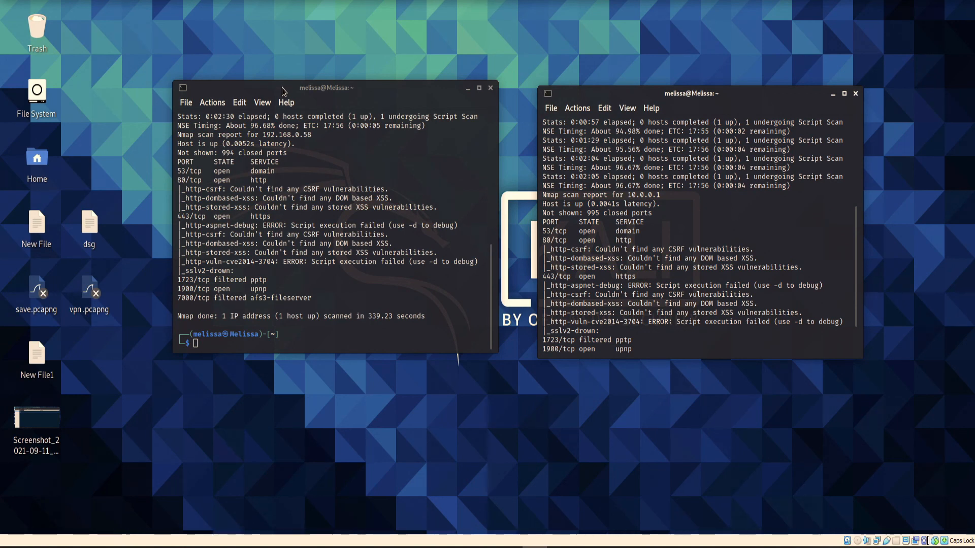
{"action": "left_click", "coordinate": [181, 175]}
{"action": "left_click_drag", "start_coordinate": [182, 175], "coordinate": [234, 175]}
{"action": "left_click", "coordinate": [187, 175]}
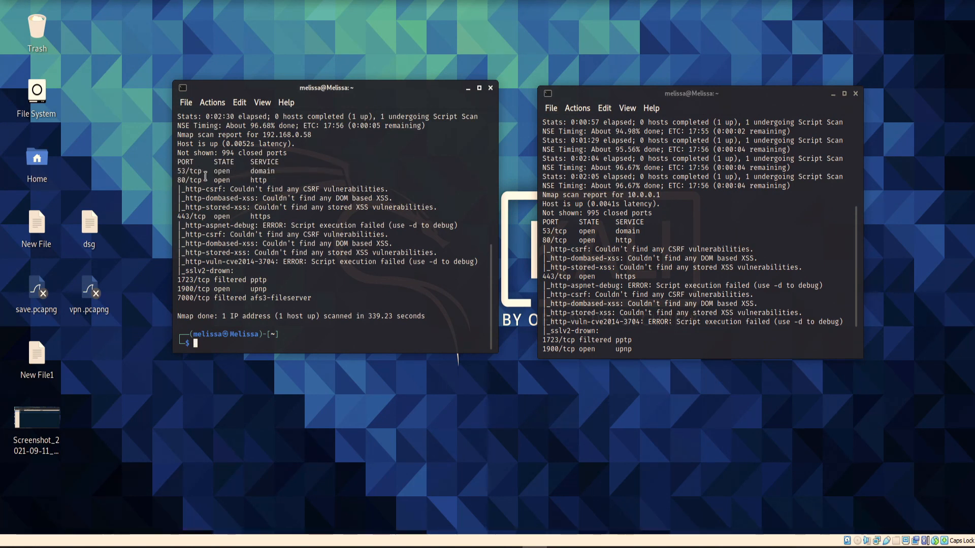
{"action": "left_click_drag", "start_coordinate": [182, 180], "coordinate": [267, 179]}
{"action": "left_click_drag", "start_coordinate": [181, 216], "coordinate": [272, 216]}
{"action": "left_click", "coordinate": [248, 277]}
{"action": "left_click_drag", "start_coordinate": [184, 234], "coordinate": [257, 252]}
{"action": "left_click", "coordinate": [258, 253]}
{"action": "left_click_drag", "start_coordinate": [198, 225], "coordinate": [252, 226]}
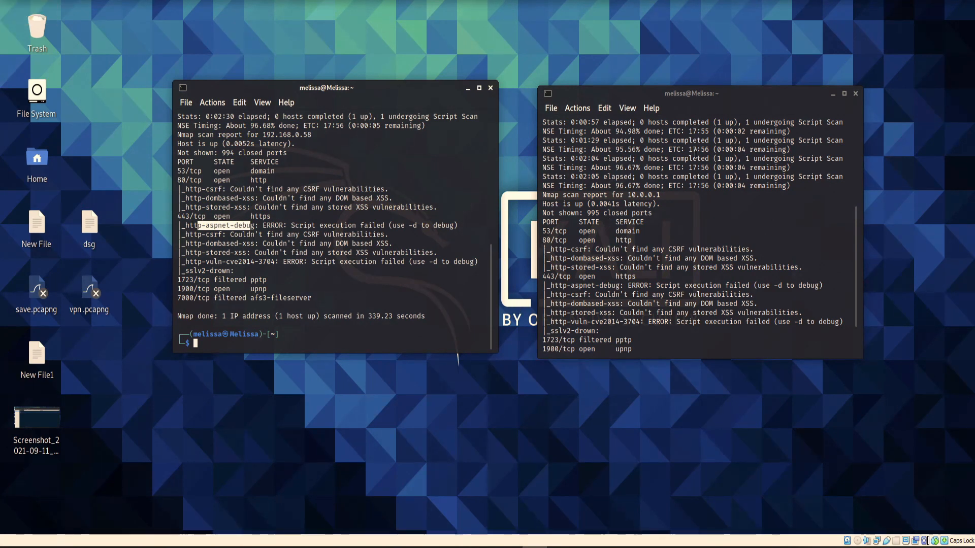
Minimize both terminal windows and open the applications menu.
{"action": "left_click", "coordinate": [468, 89]}
{"action": "left_click", "coordinate": [833, 94]}
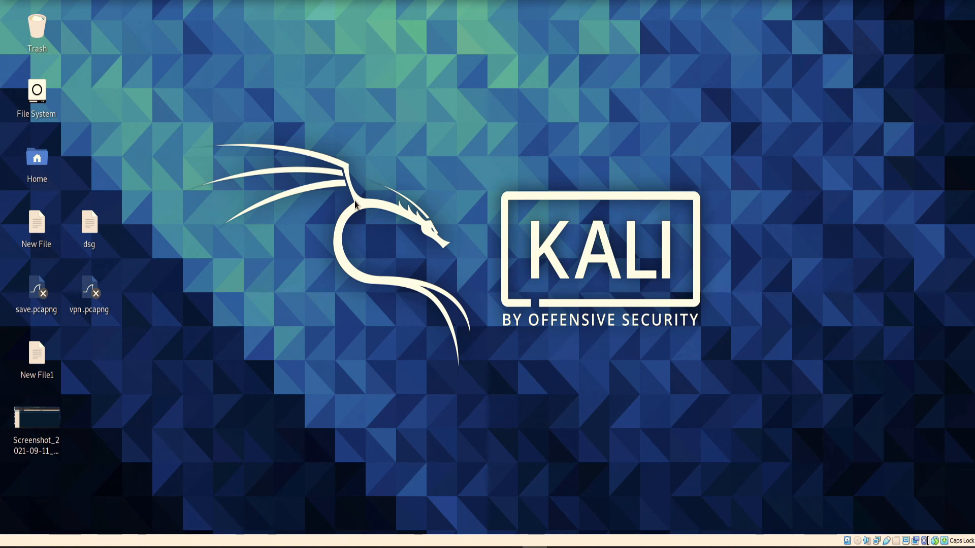
{"action": "left_click", "coordinate": [5, 4]}
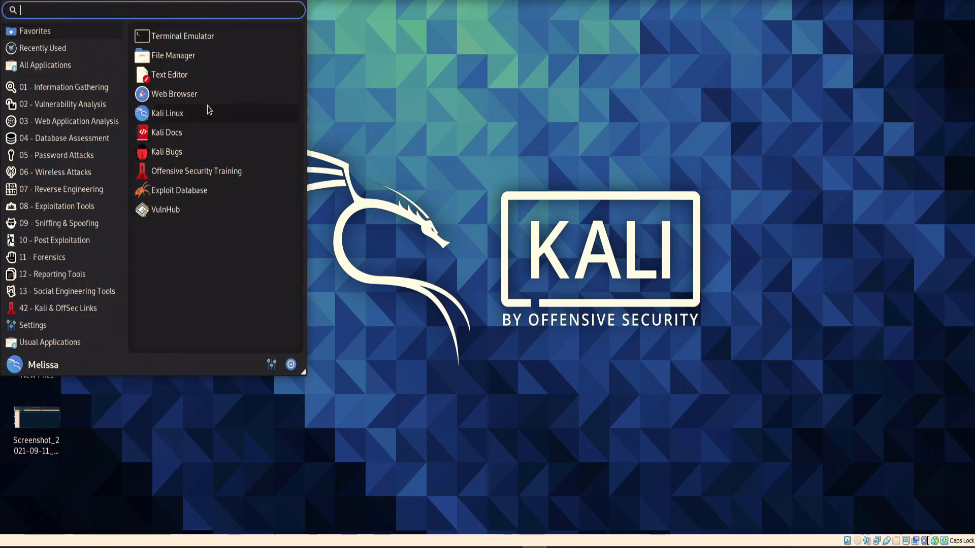